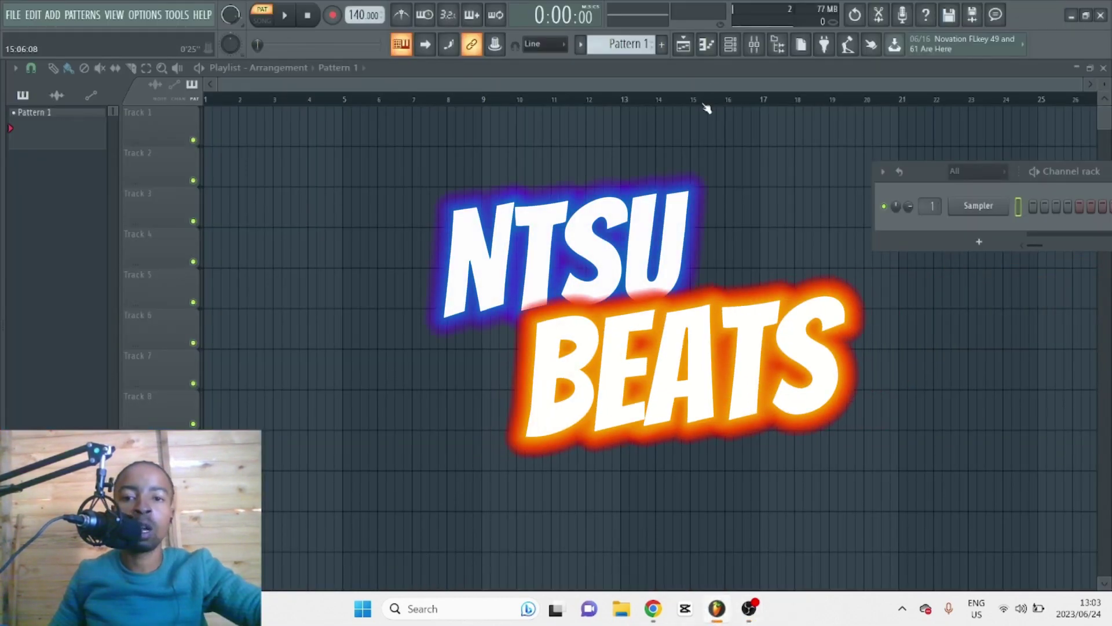
# - Show the mixer and open trap 4L.flp from the recent projects list
pyautogui.click(755, 45)
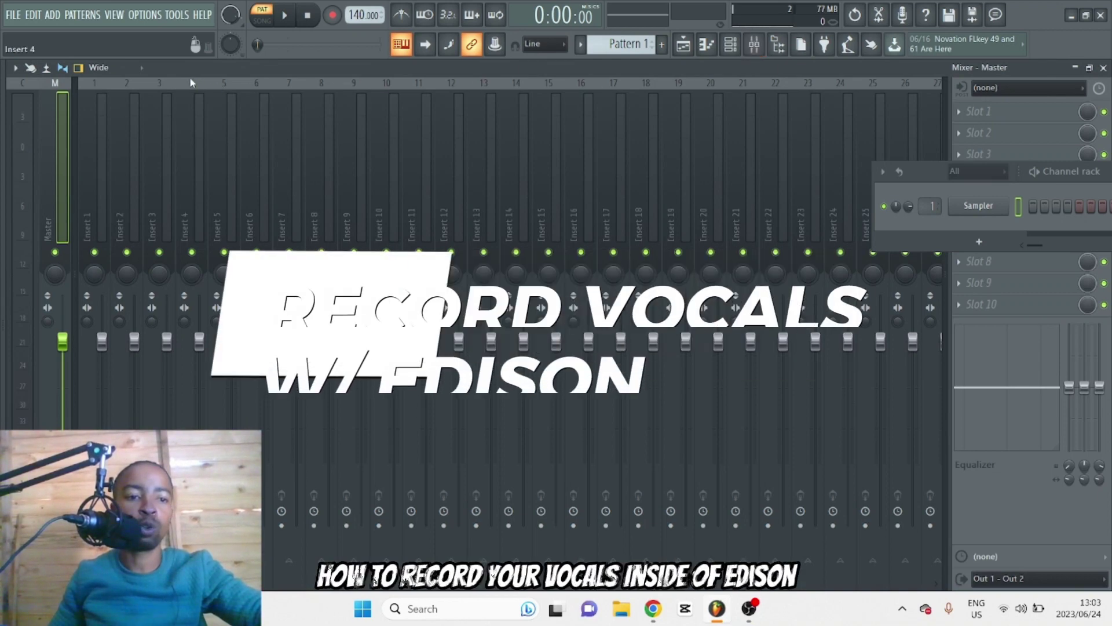
pyautogui.click(11, 15)
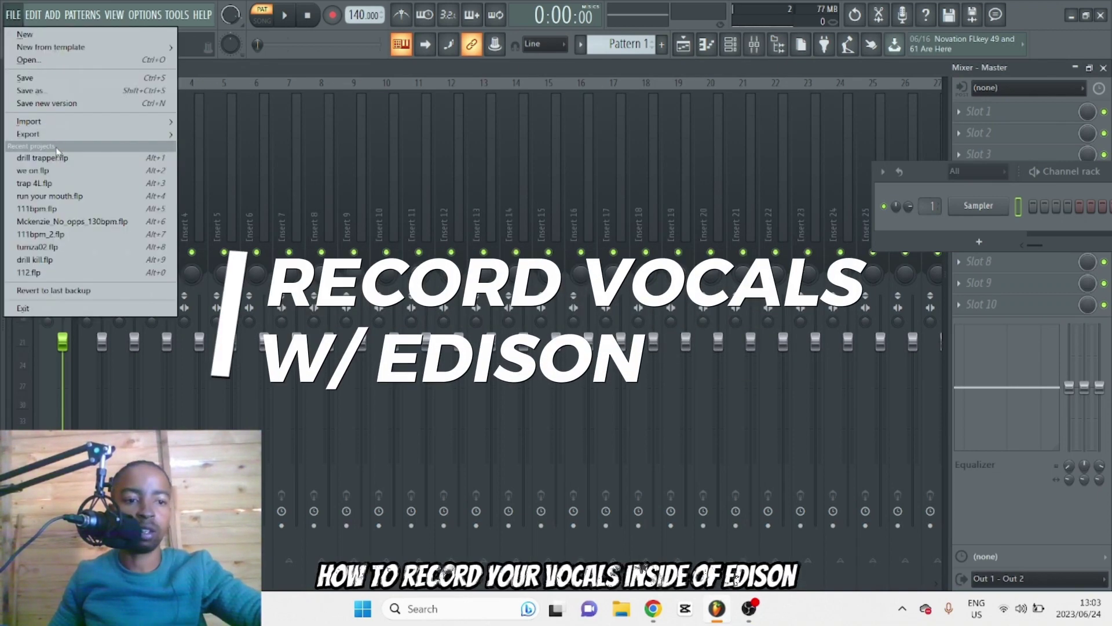
pyautogui.click(48, 184)
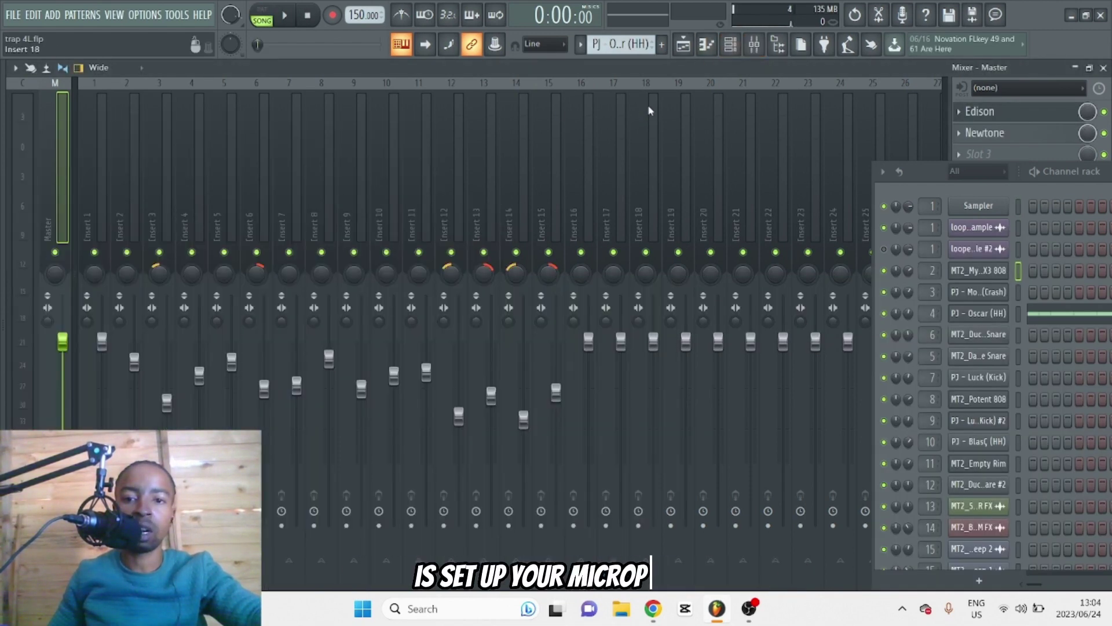
# - On mixer insert 18, choose input In 1 - In 2, turn off monitoring, and choose output Out 1 - Out 2
pyautogui.click(659, 103)
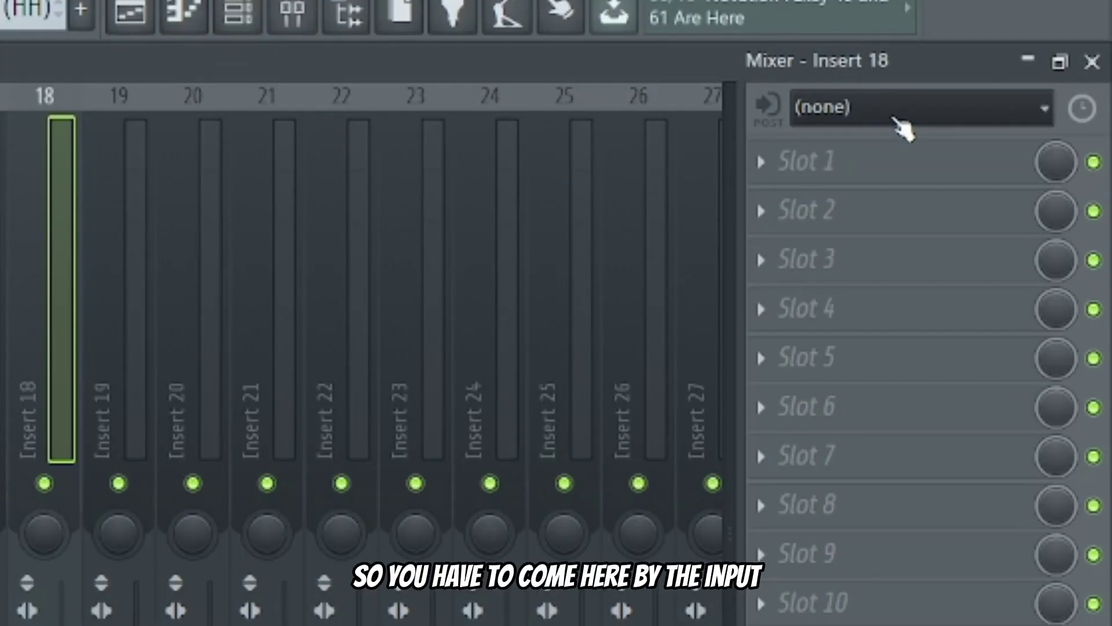
pyautogui.click(897, 119)
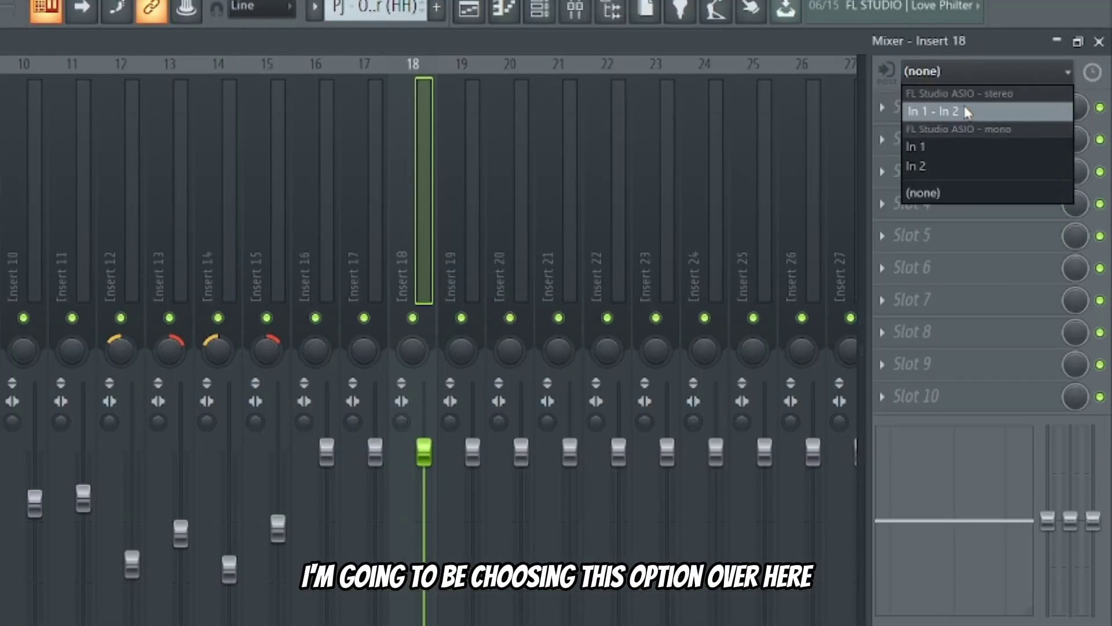
pyautogui.click(964, 110)
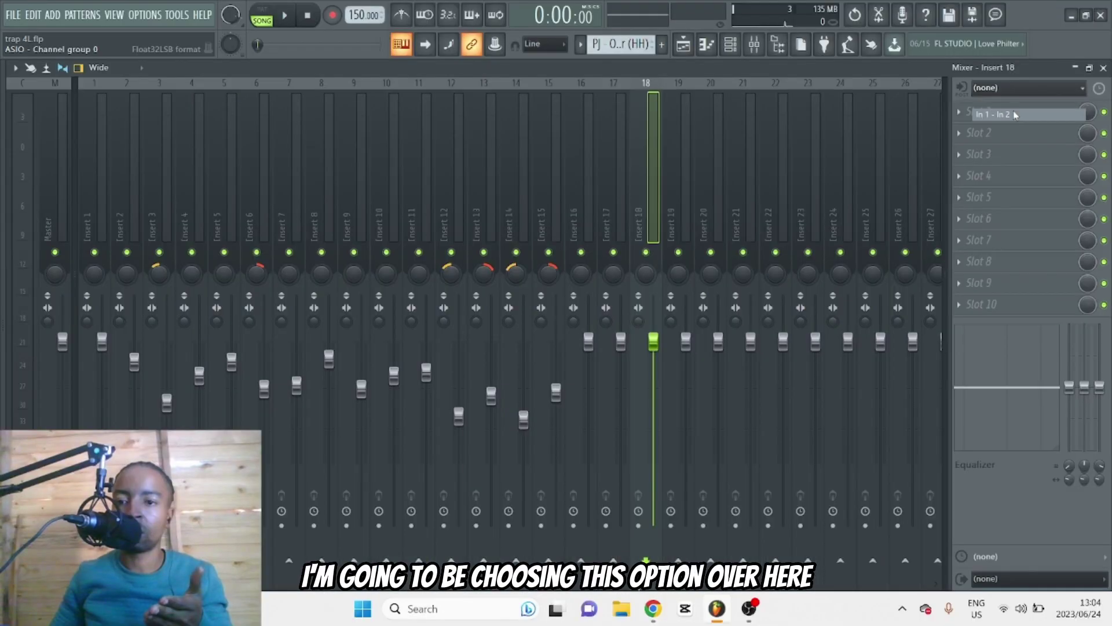
pyautogui.click(1014, 115)
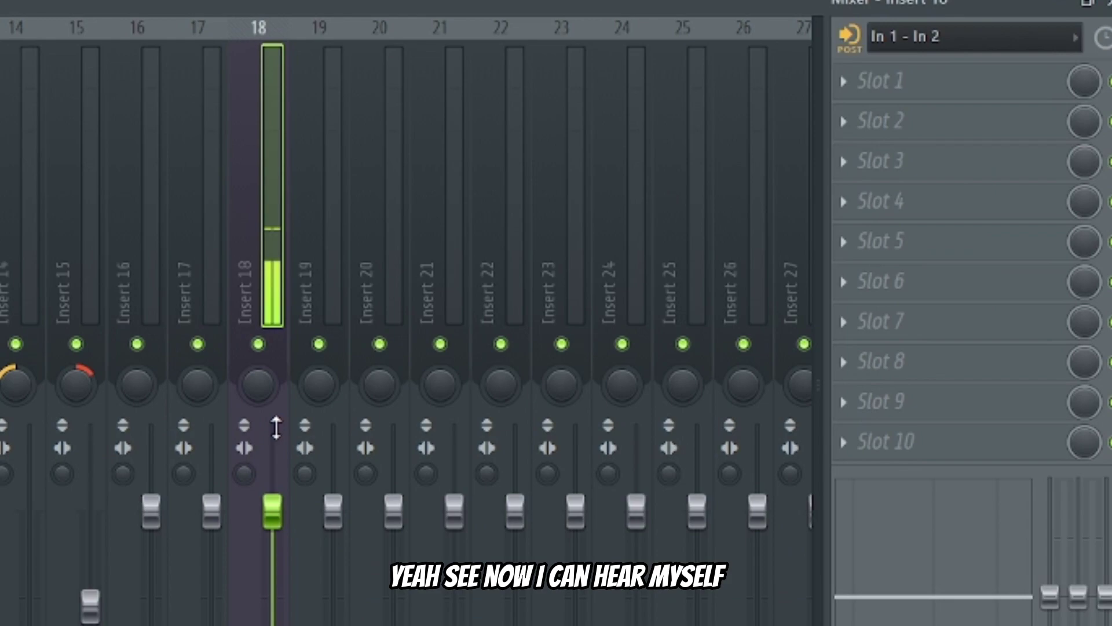
pyautogui.click(258, 343)
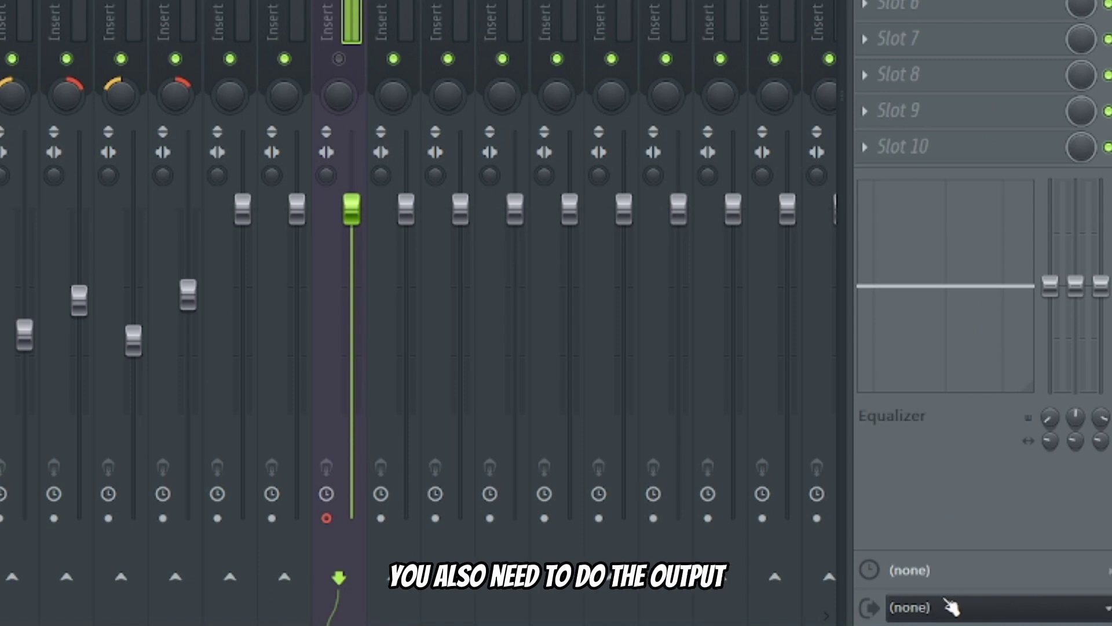
pyautogui.click(947, 605)
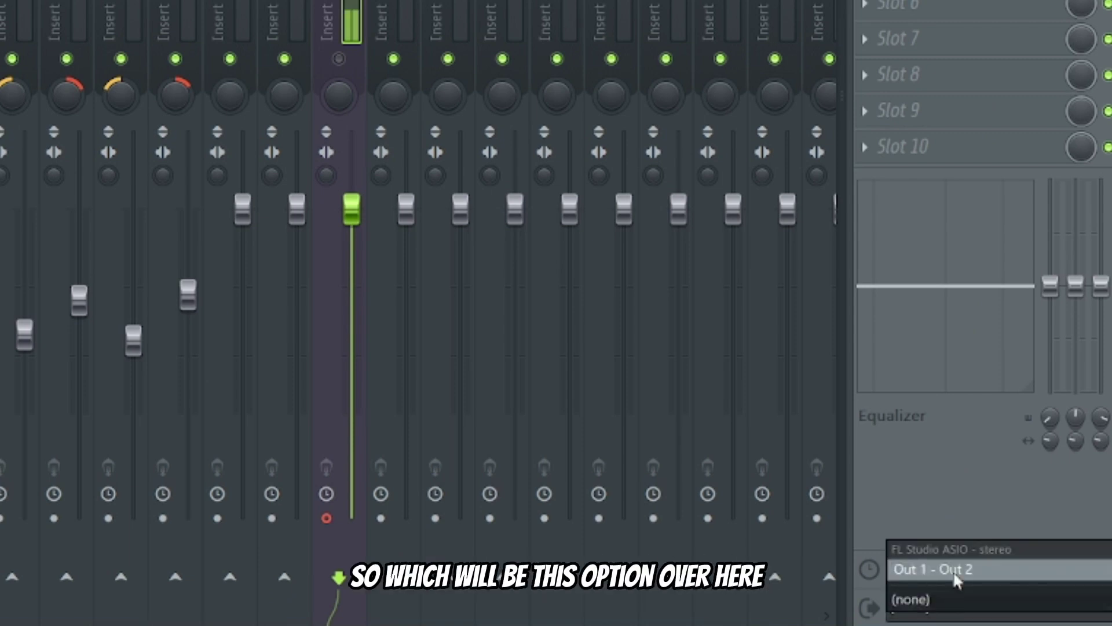
pyautogui.click(955, 573)
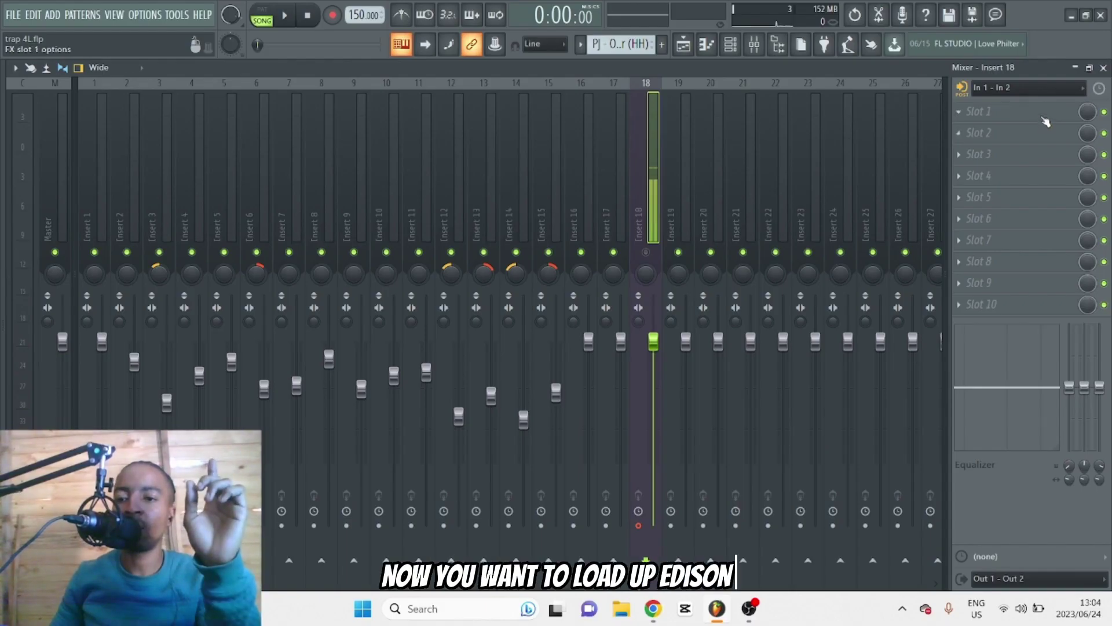
# - Load Edison into insert 18's first effect slot and move its window up over the mixer
pyautogui.click(1041, 116)
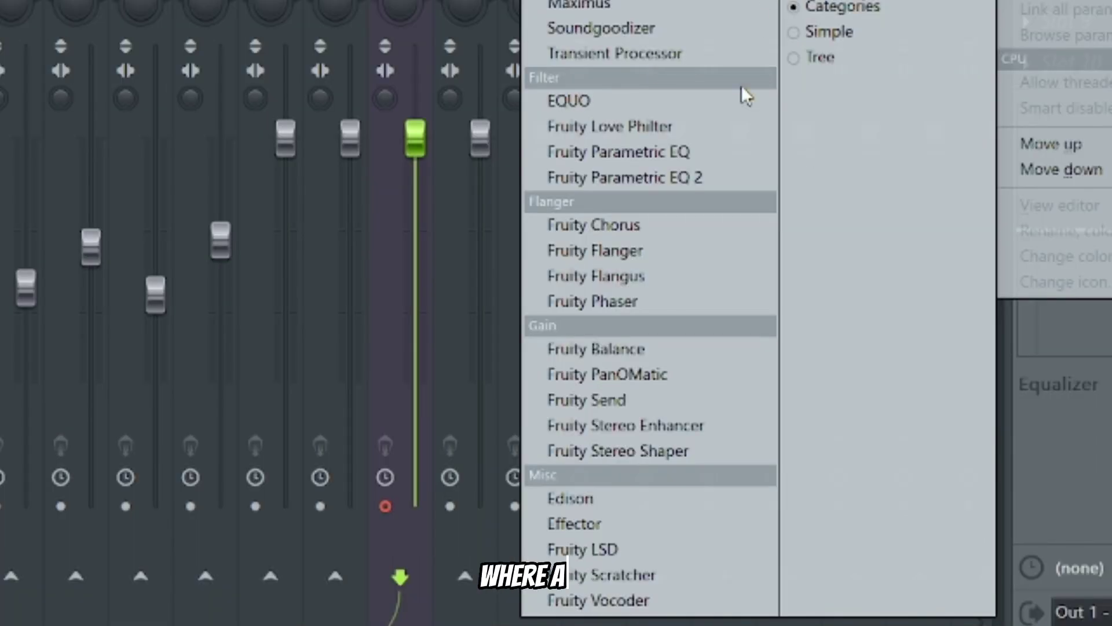
pyautogui.click(591, 496)
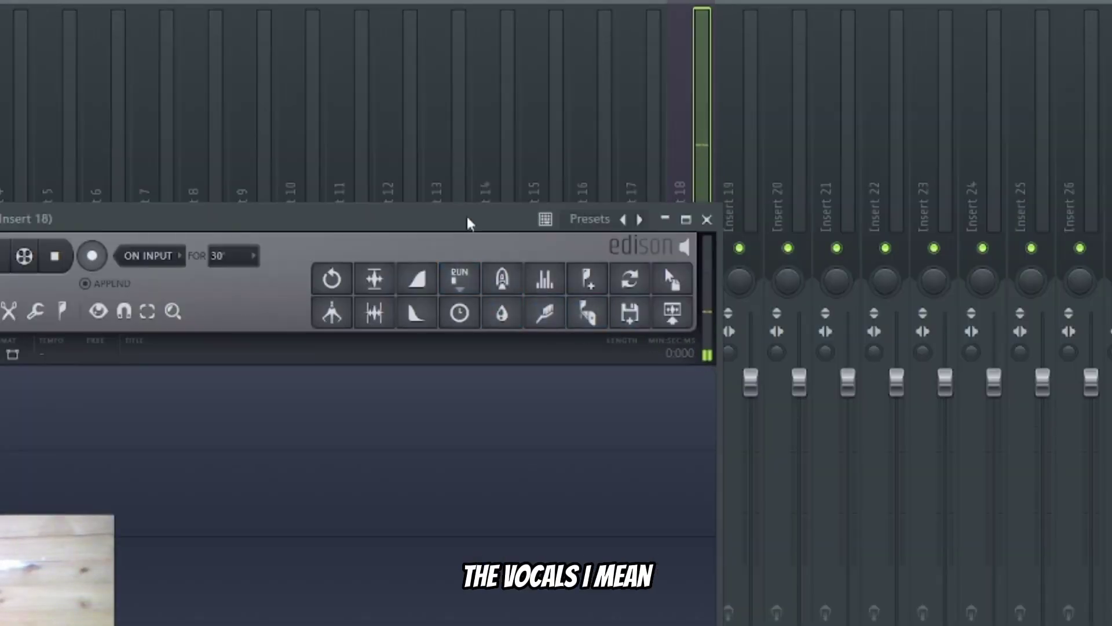
pyautogui.moveTo(469, 225); pyautogui.dragTo(410, 58)
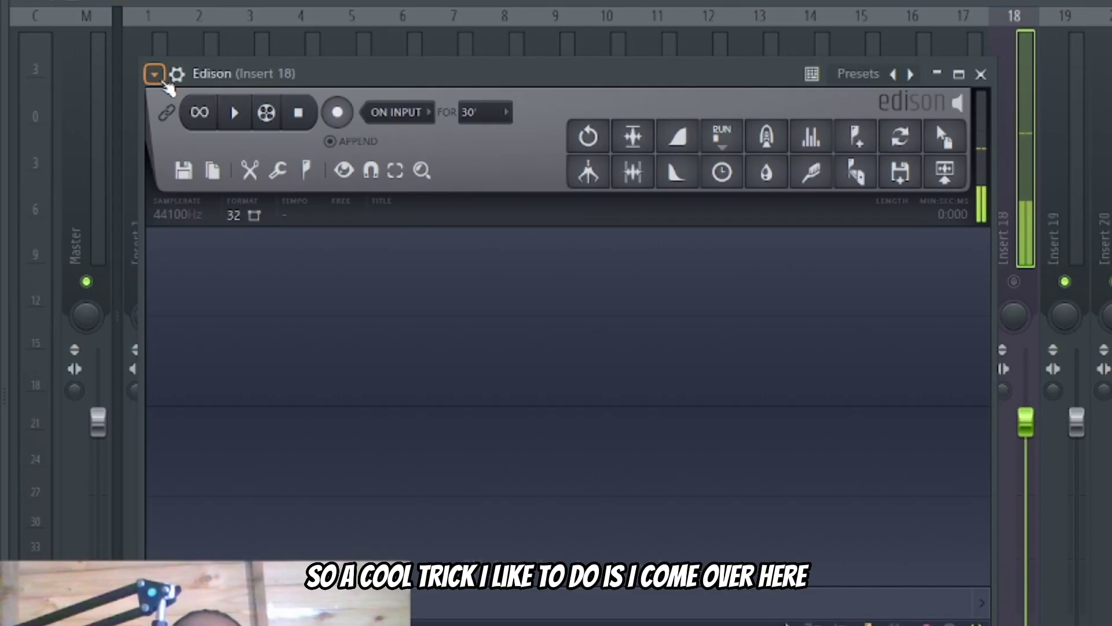
# - Detach Edison, switch to the Playlist, and center and shorten Edison to uncover Tracks 2–3
pyautogui.click(99, 119)
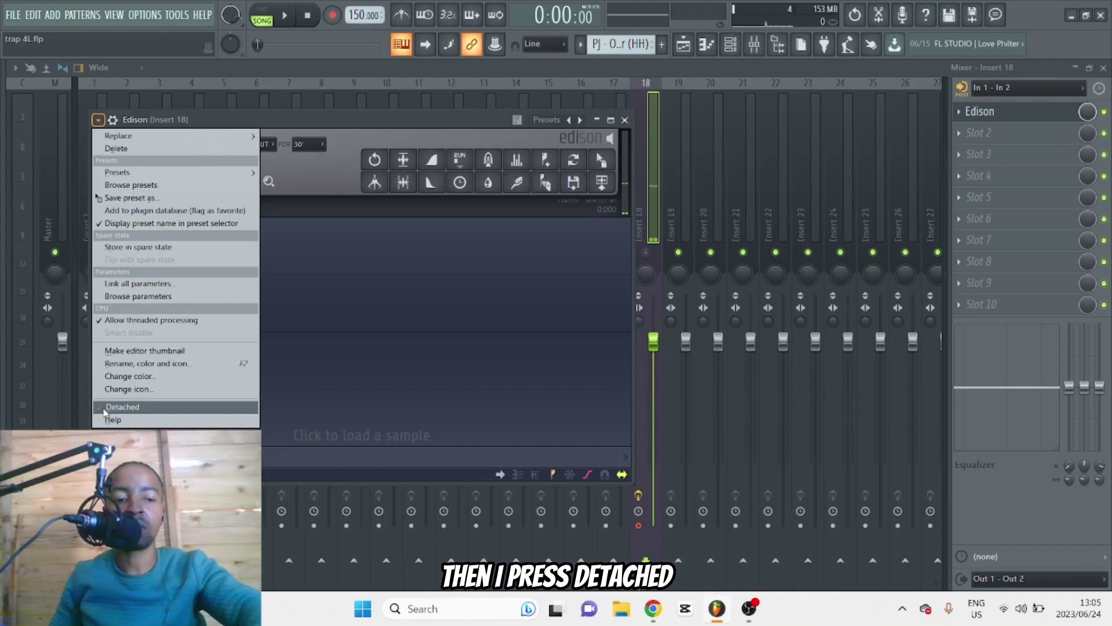
pyautogui.click(174, 525)
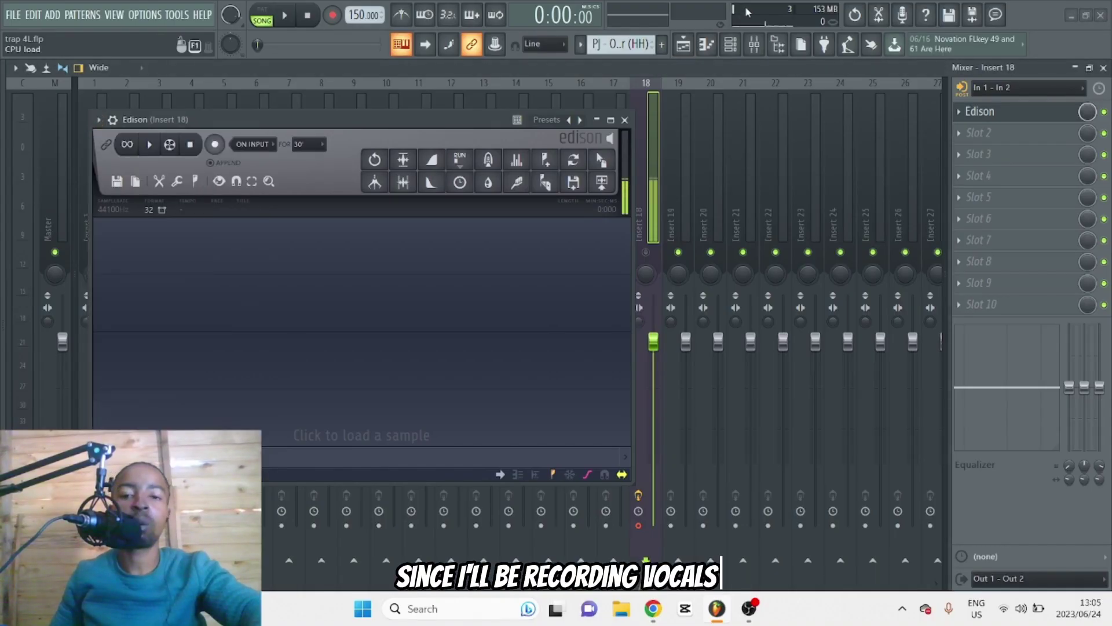
pyautogui.click(684, 45)
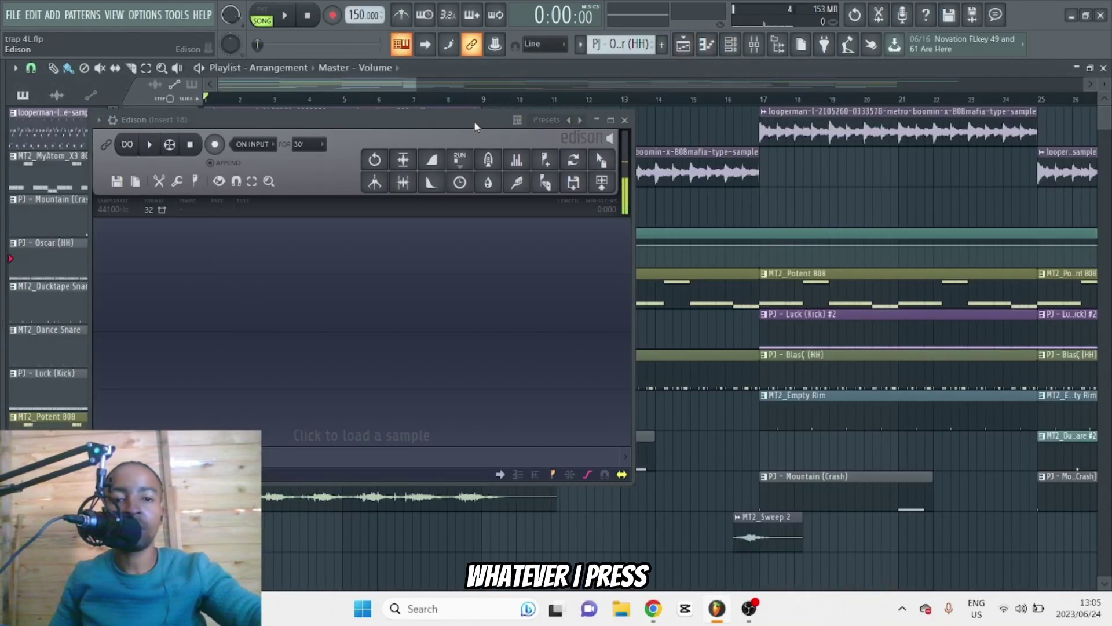
pyautogui.moveTo(464, 120); pyautogui.dragTo(766, 162)
pyautogui.scroll(-6, 331, 307)
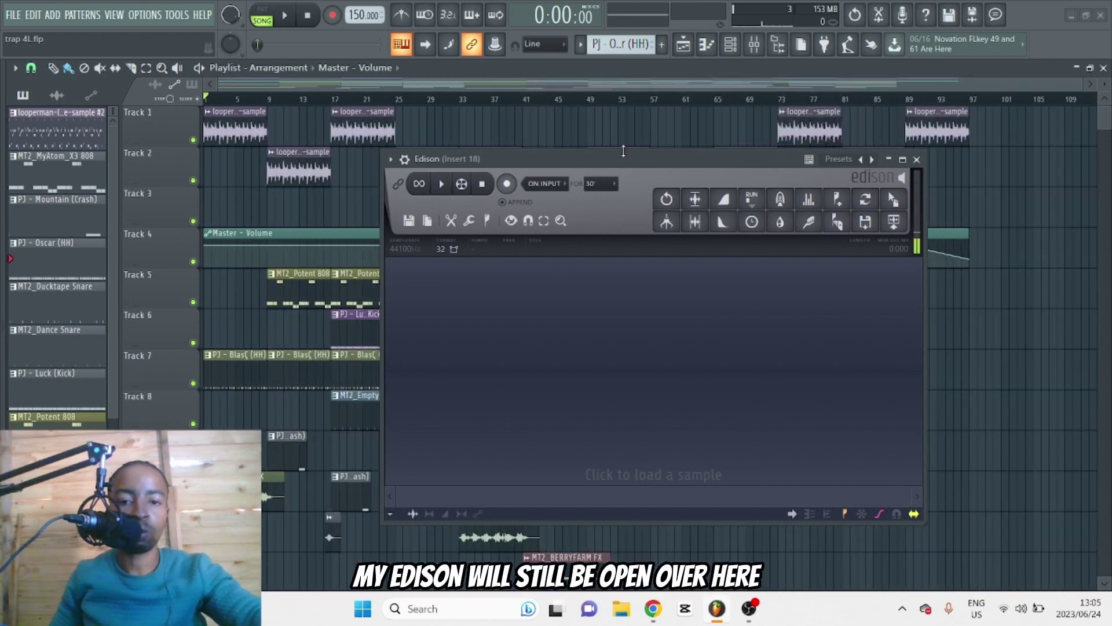
pyautogui.moveTo(623, 151); pyautogui.dragTo(689, 192)
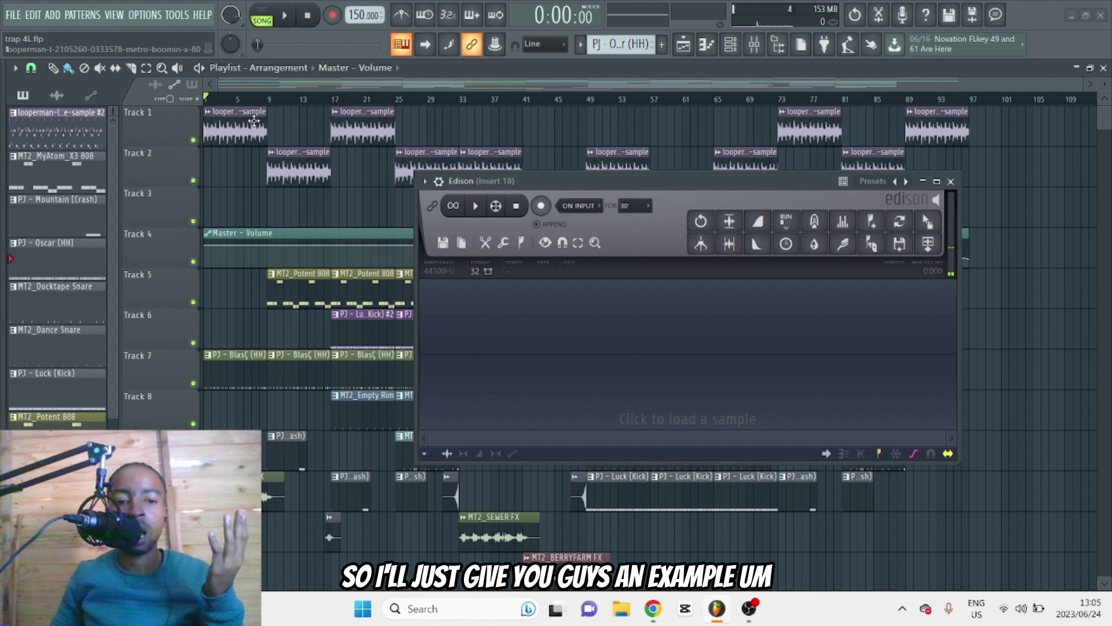
# - Set the song position to bar 9, check Edison over the mixer, and return to the Playlist
pyautogui.click(270, 100)
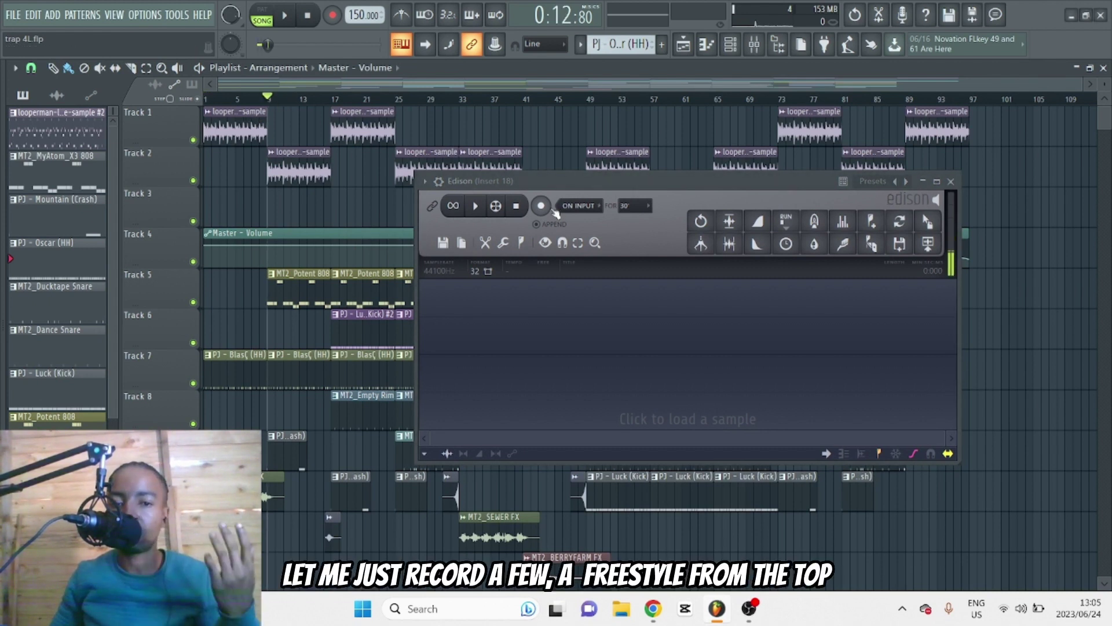
pyautogui.click(755, 44)
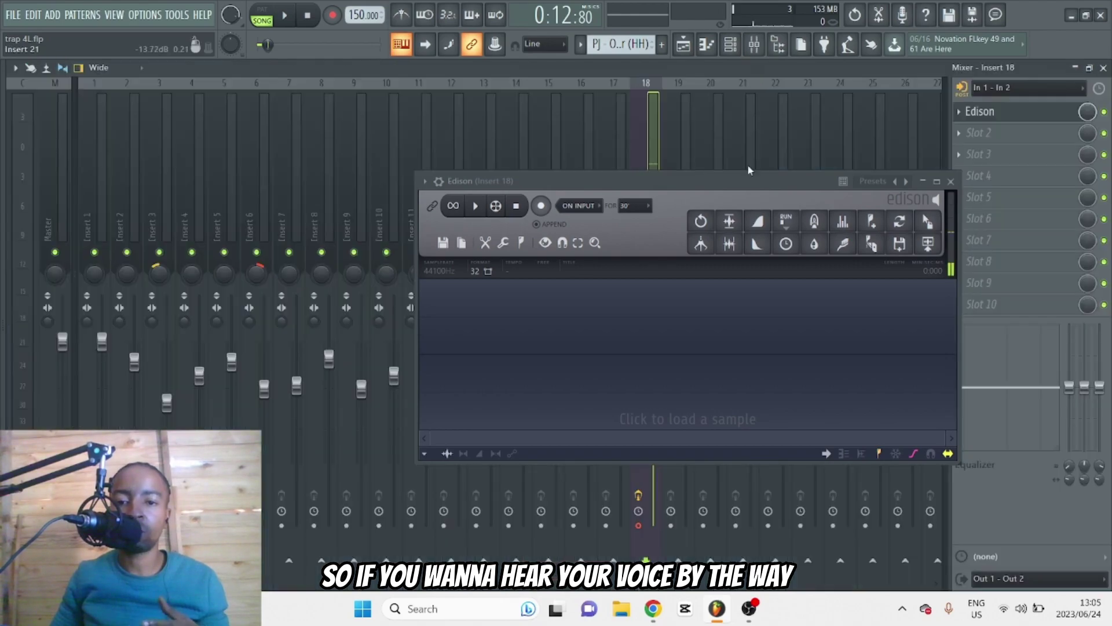
pyautogui.moveTo(748, 174); pyautogui.dragTo(721, 316)
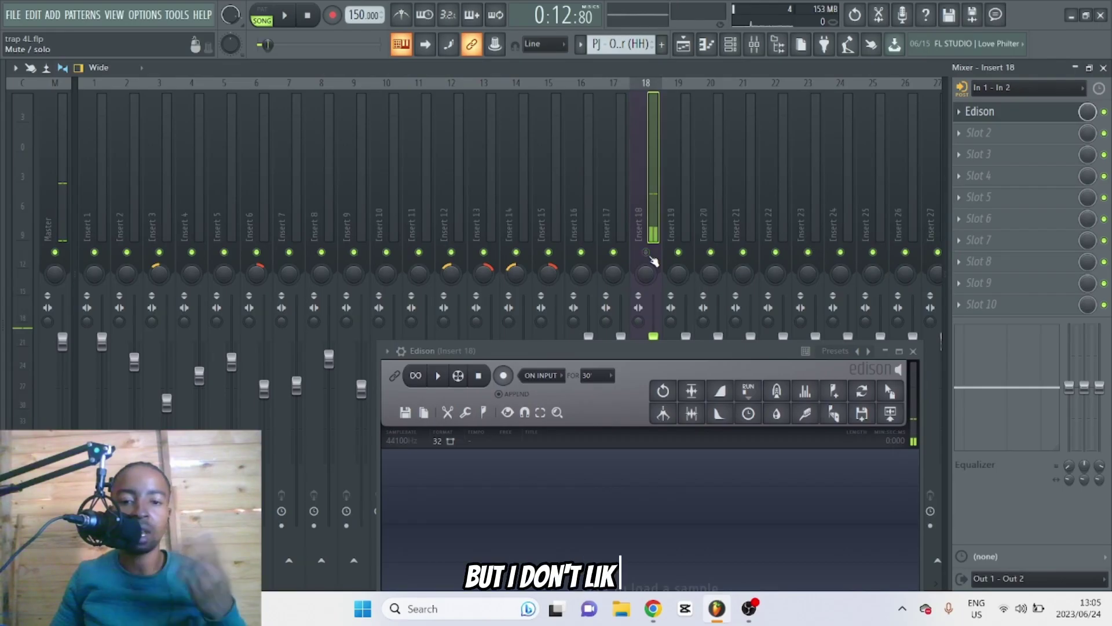
pyautogui.moveTo(661, 351); pyautogui.dragTo(684, 211)
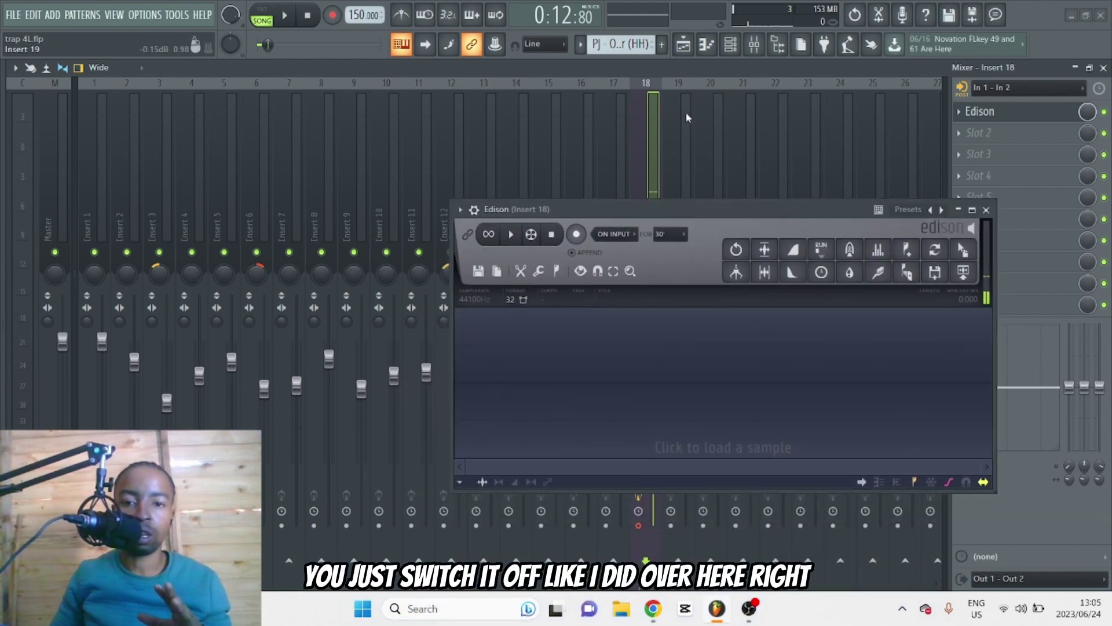
pyautogui.click(692, 49)
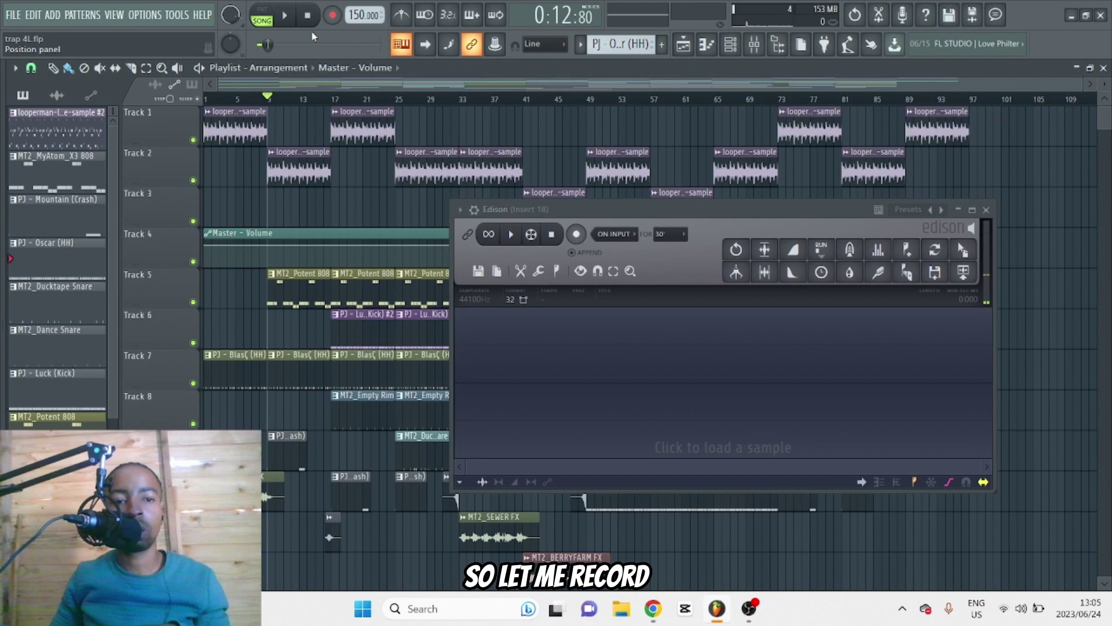
# - Play from bar 9, record a roughly 14.7-second vocal take in Edison, then stop playback
pyautogui.click(292, 23)
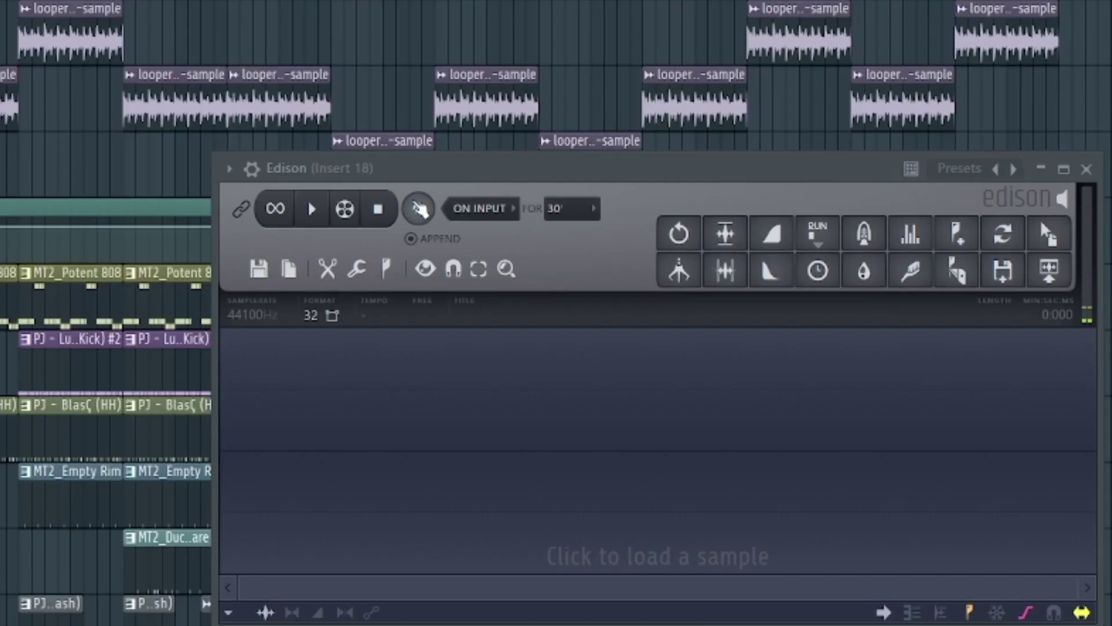
pyautogui.click(581, 235)
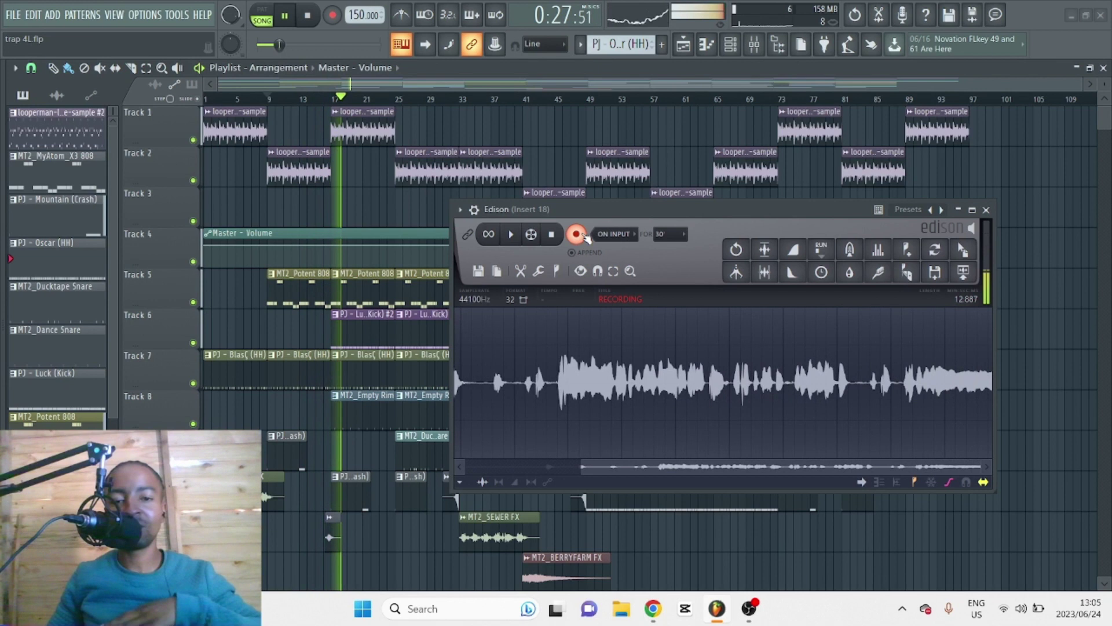
pyautogui.click(576, 233)
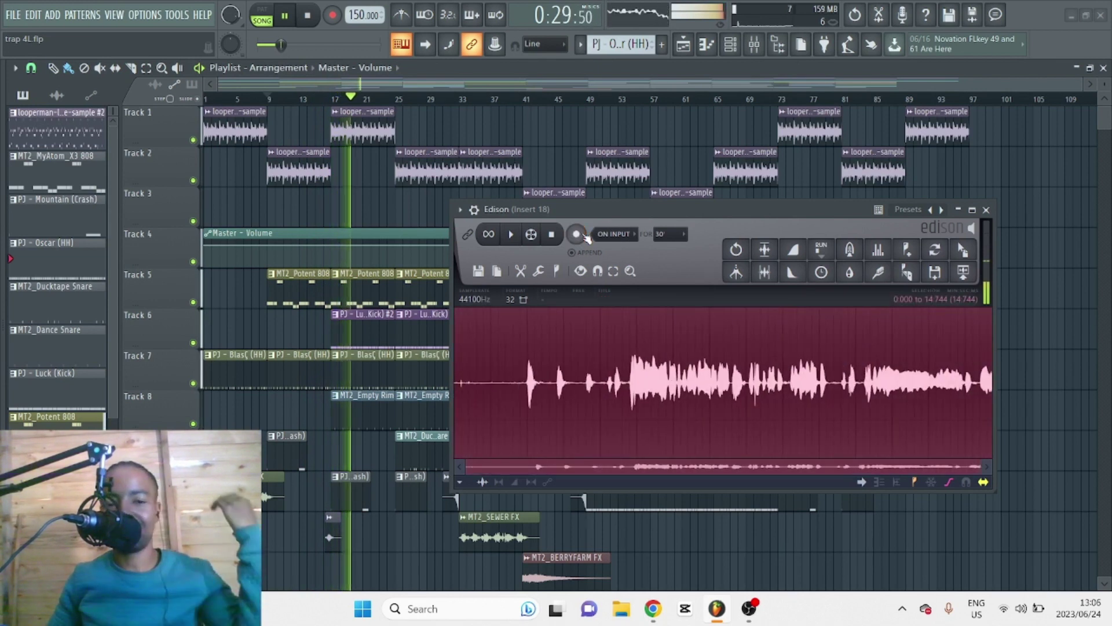
pyautogui.click(309, 17)
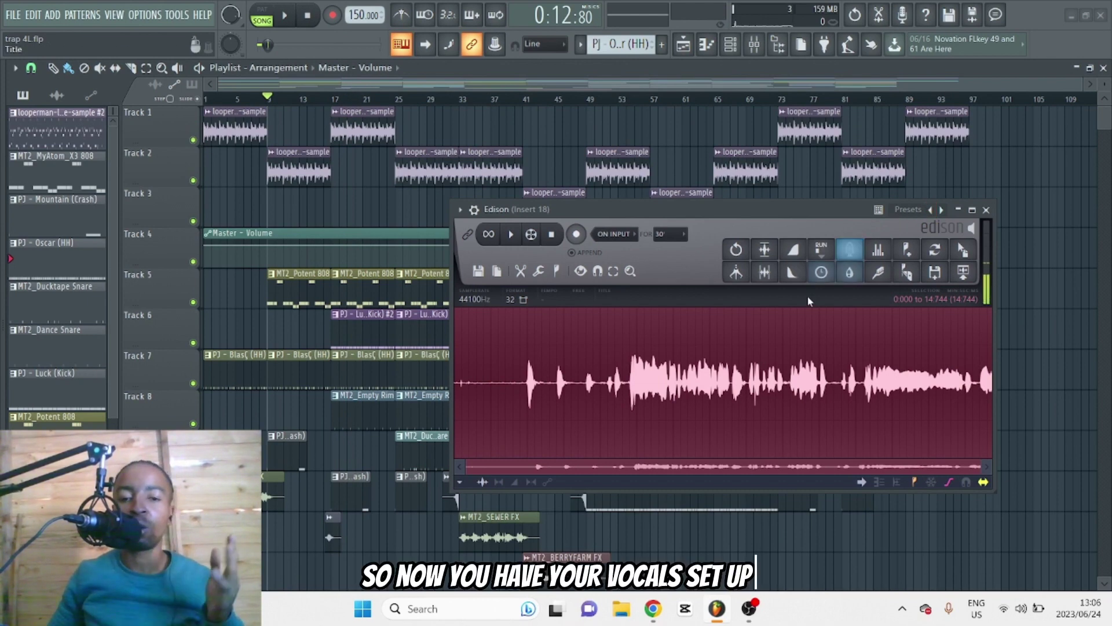
# - Play back the recorded vocal, mute Insert 18, and set the denoiser frequency scale to show C3
pyautogui.click(754, 44)
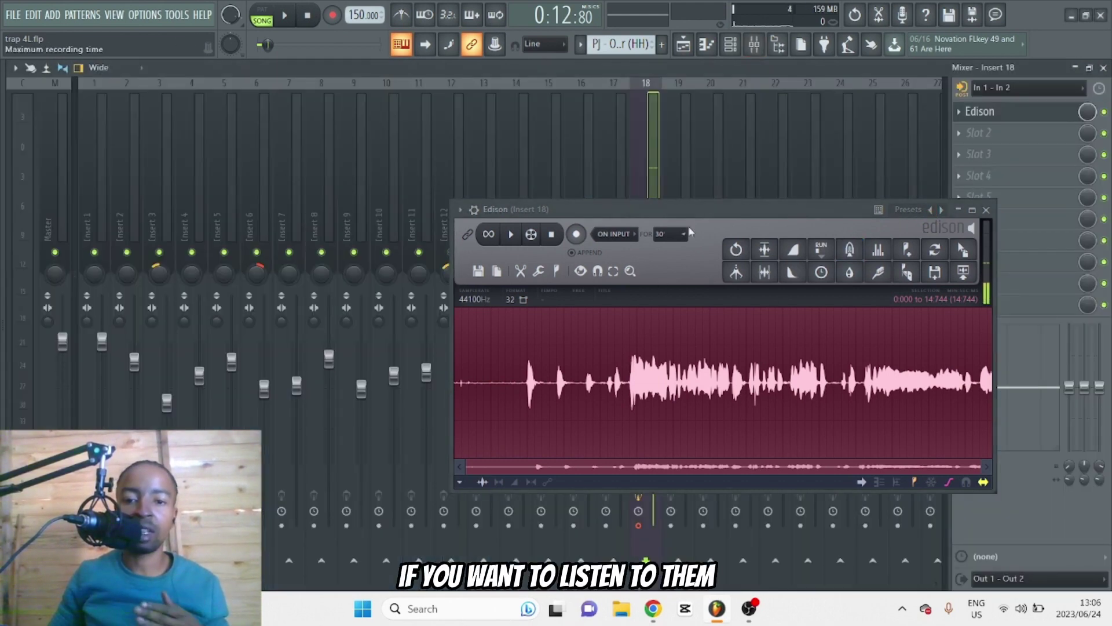
pyautogui.moveTo(666, 209); pyautogui.dragTo(648, 277)
pyautogui.click(494, 311)
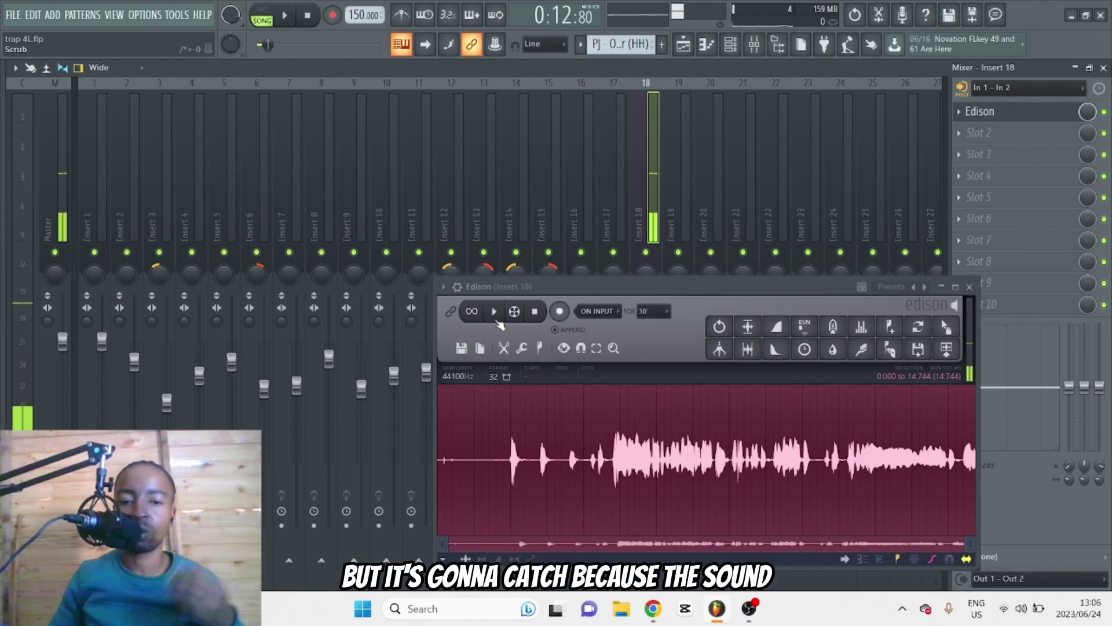
pyautogui.click(646, 253)
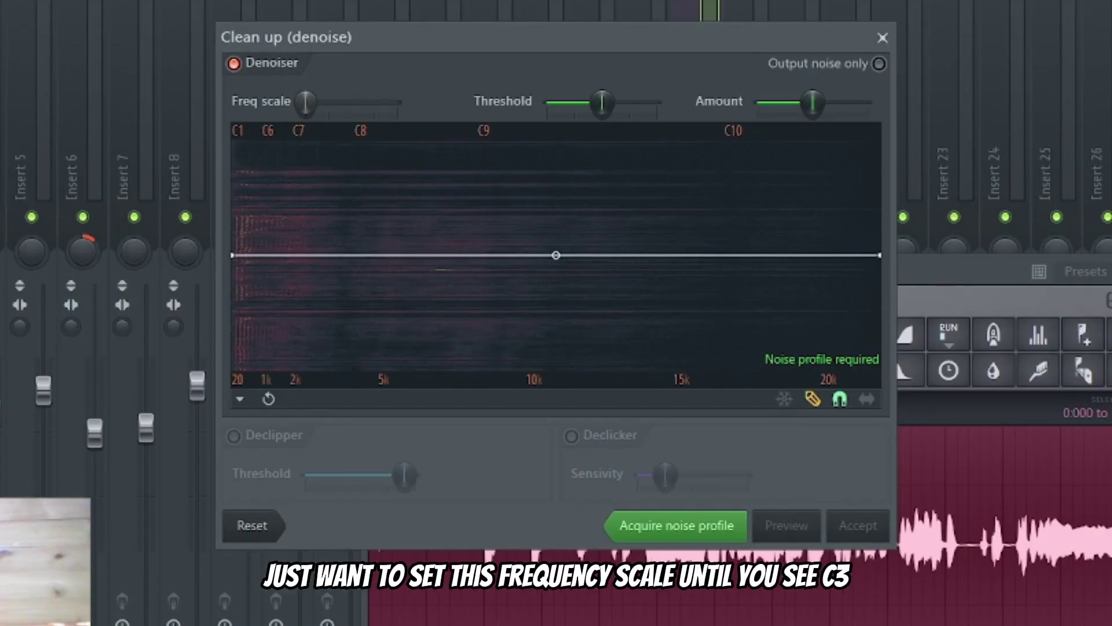
pyautogui.moveTo(306, 103); pyautogui.dragTo(334, 102)
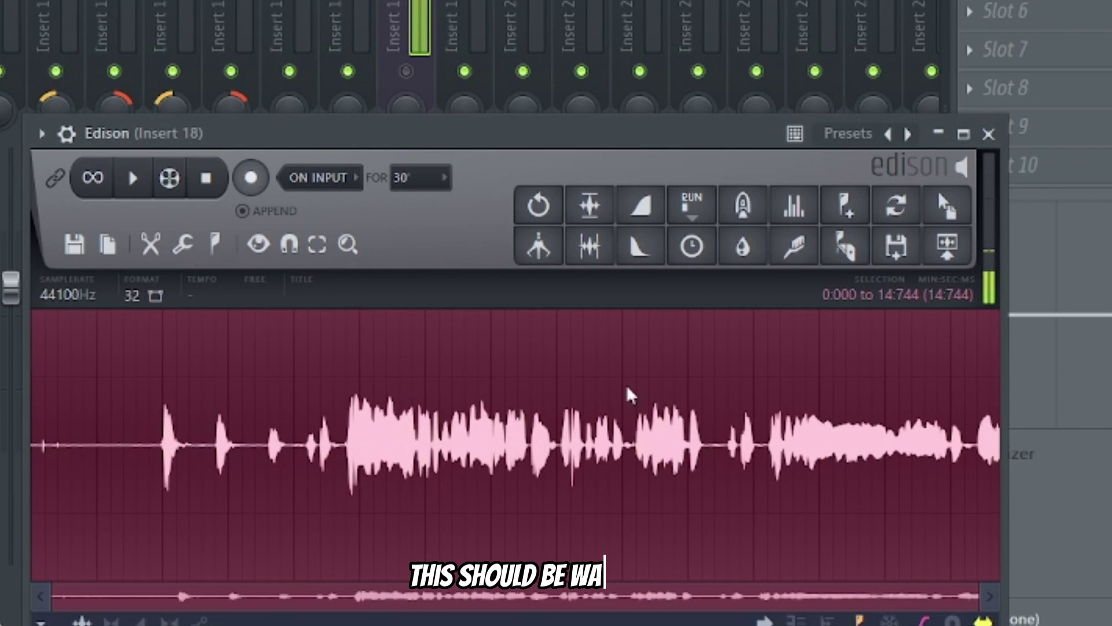
# - Drag the recorded vocal from Edison onto Track 3 of the Playlist around bar 9
pyautogui.moveTo(946, 206); pyautogui.dragTo(519, 0)
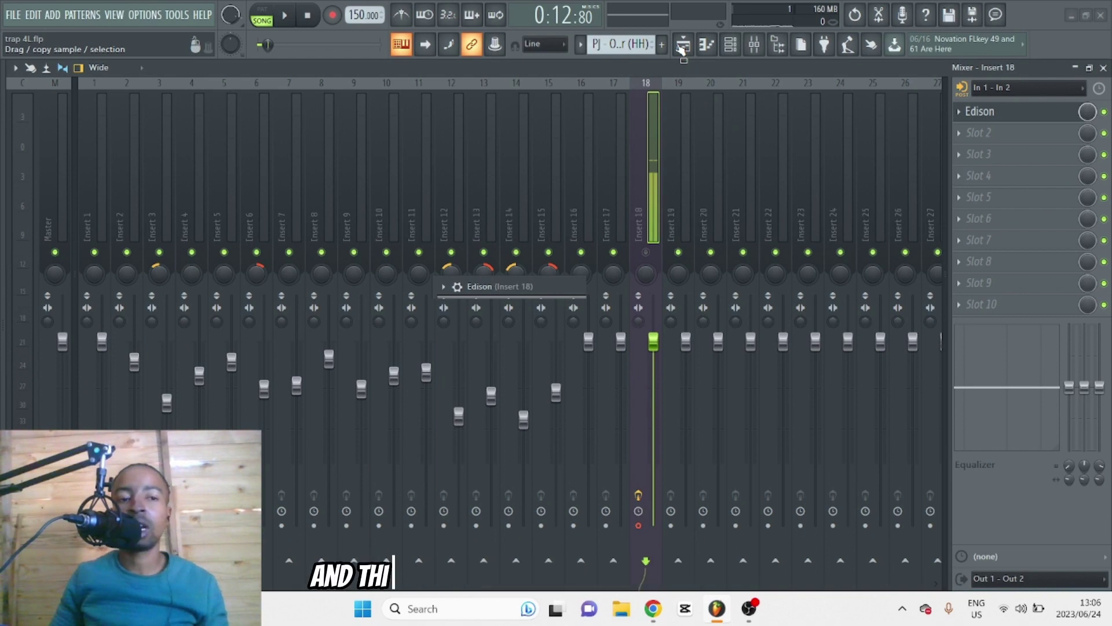
pyautogui.moveTo(683, 49)
pyautogui.mouseDown()
pyautogui.moveTo(269, 351)
pyautogui.moveTo(253, 213)
pyautogui.mouseUp()
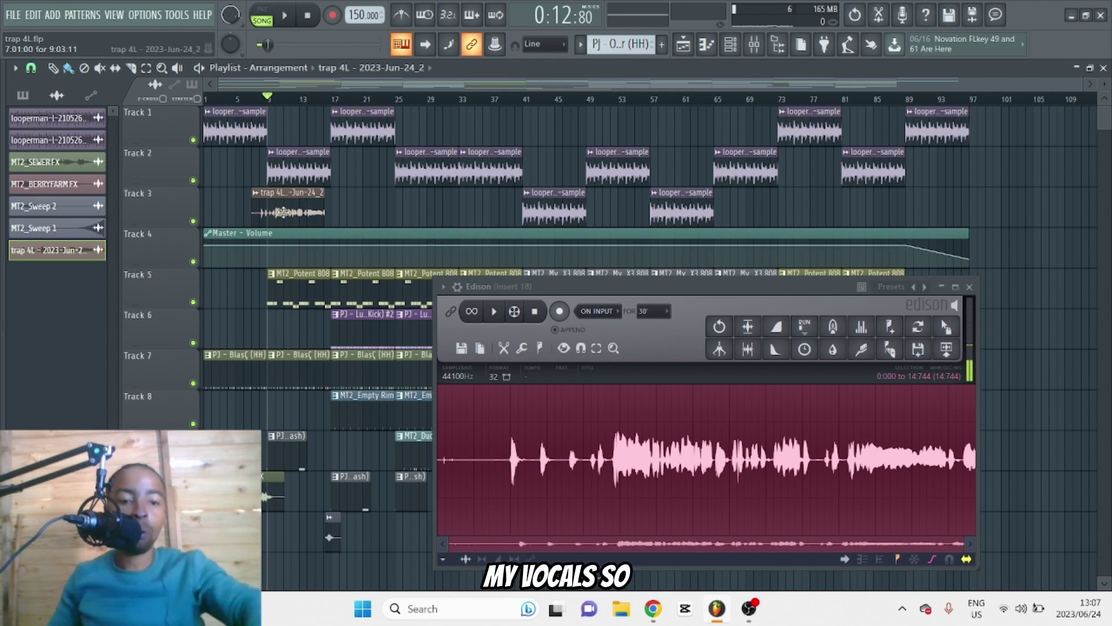
# - Check the snap setting and drag the vocal clip on Track 3 right to about bar 10
pyautogui.scroll(4, 278, 214)
pyautogui.moveTo(817, 290); pyautogui.dragTo(977, 160)
pyautogui.scroll(3, 257, 95)
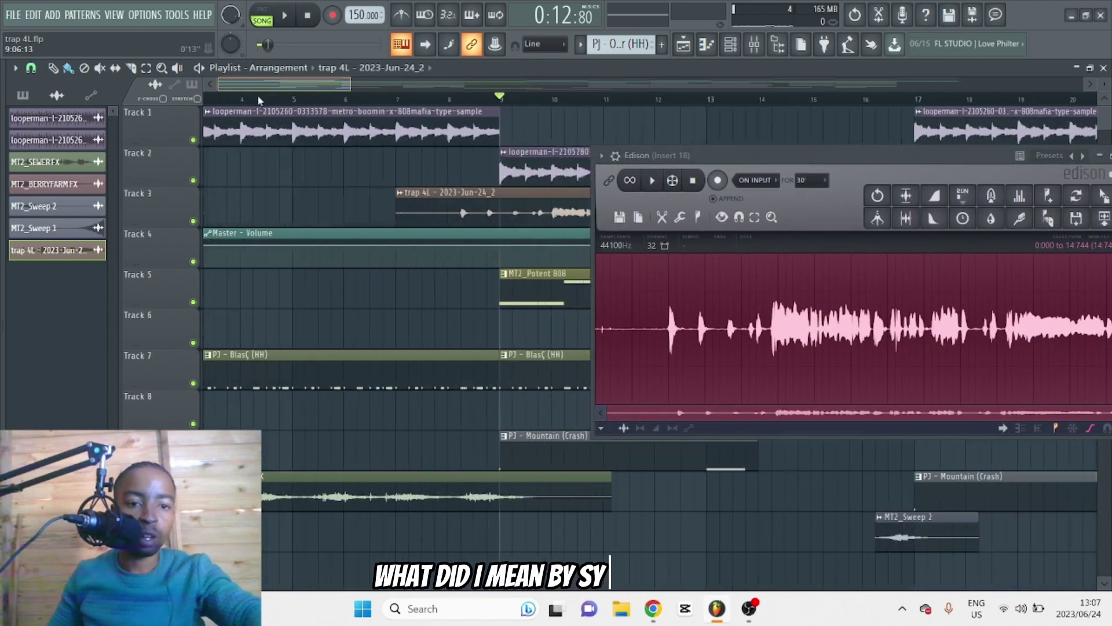
pyautogui.click(31, 68)
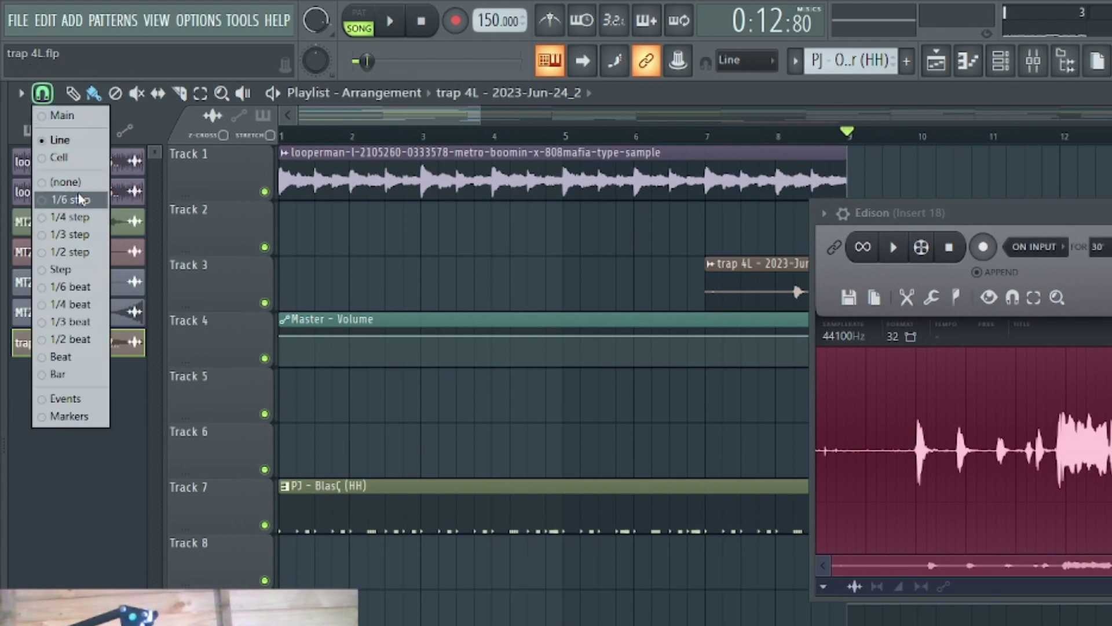
pyautogui.click(70, 199)
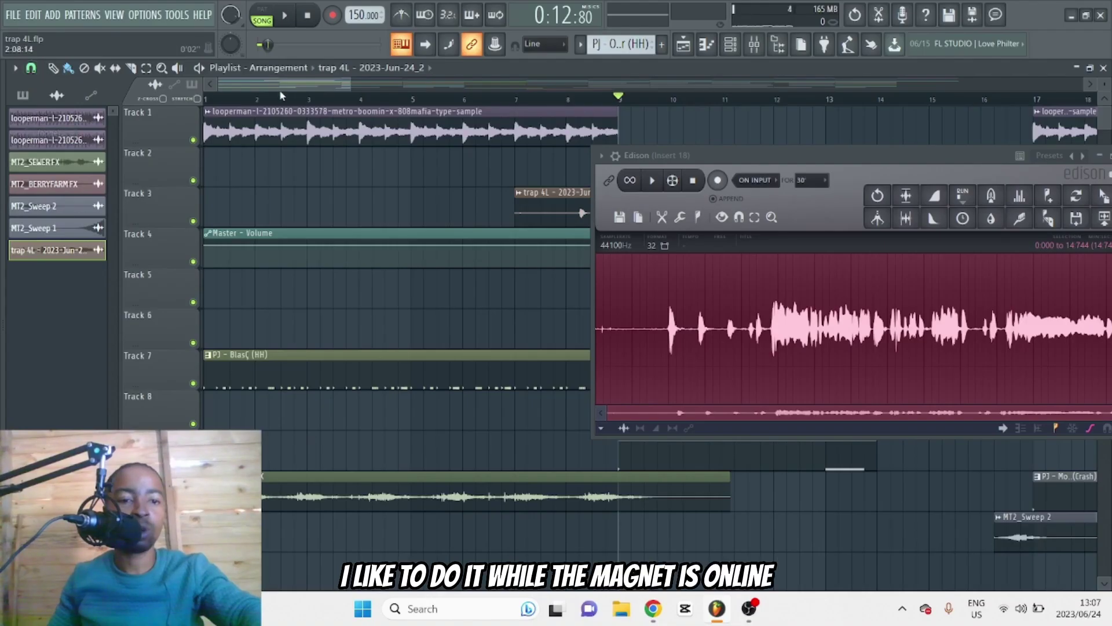
pyautogui.scroll(-3, 284, 88)
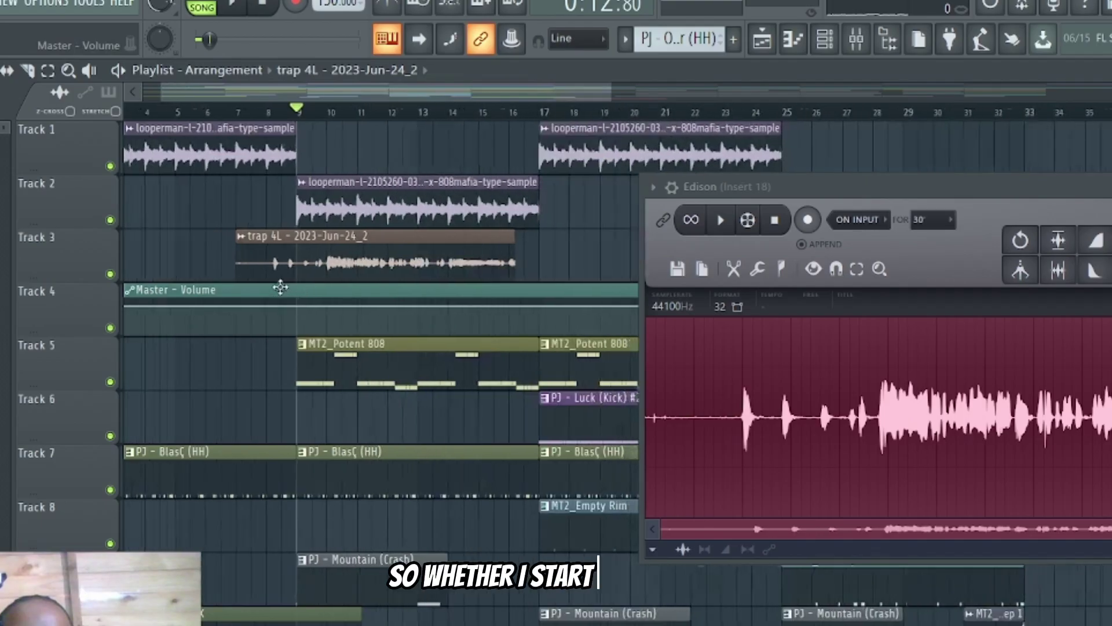
pyautogui.scroll(-2, 281, 288)
pyautogui.moveTo(305, 265); pyautogui.dragTo(368, 288)
pyautogui.scroll(3, 407, 263)
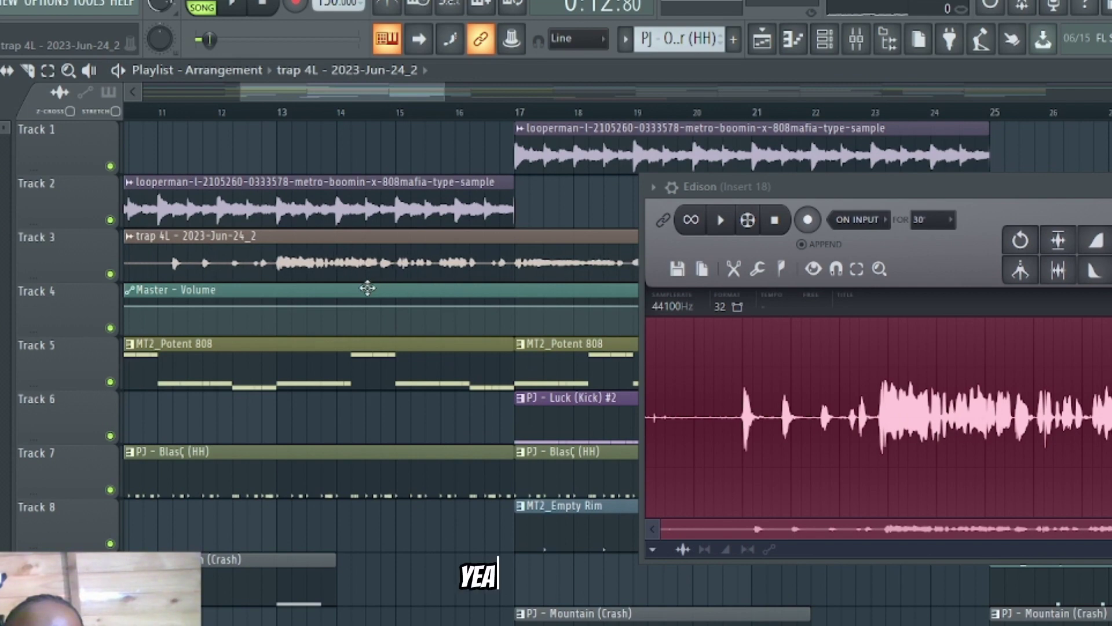
# - Play from bar 12 to hear the synced vocal, then open the clip's settings
pyautogui.click(230, 111)
pyautogui.press('space')
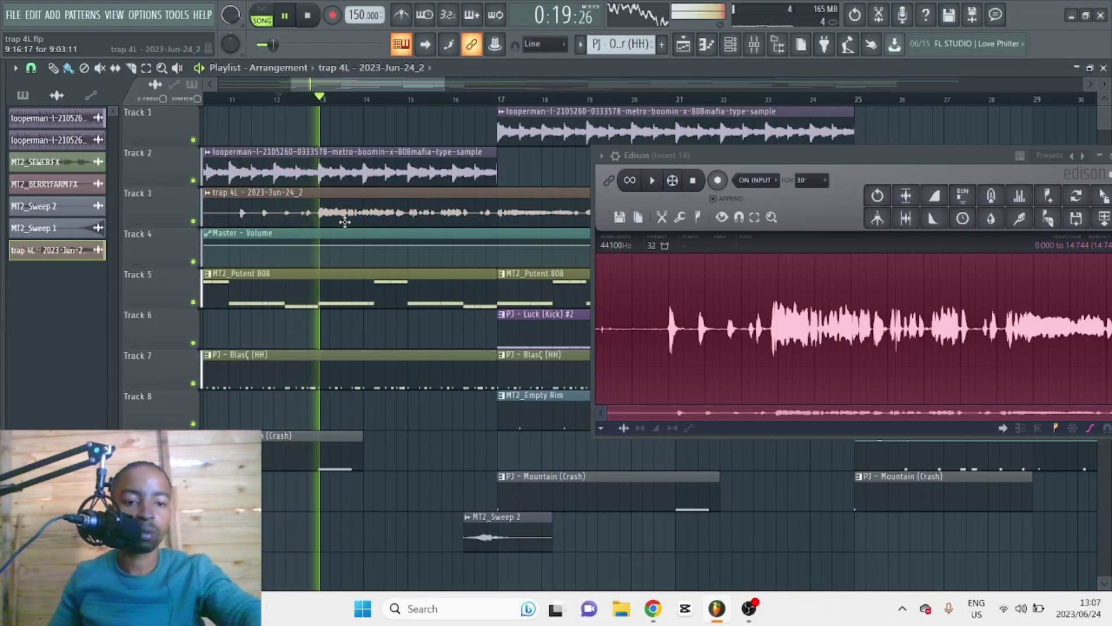
pyautogui.scroll(4, 321, 211)
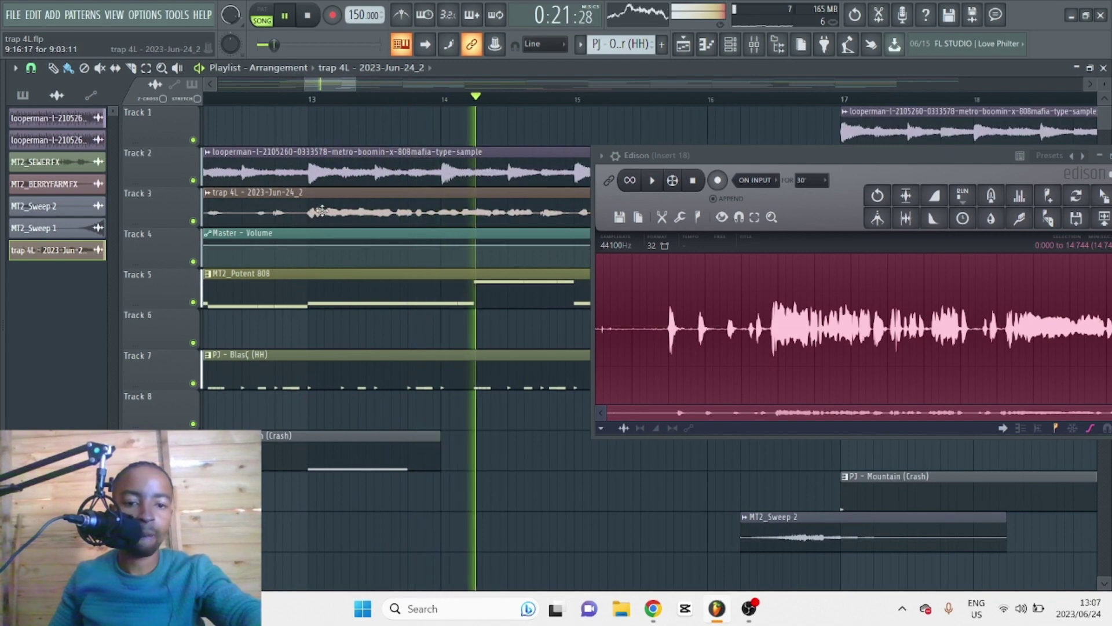
pyautogui.scroll(-7, 322, 211)
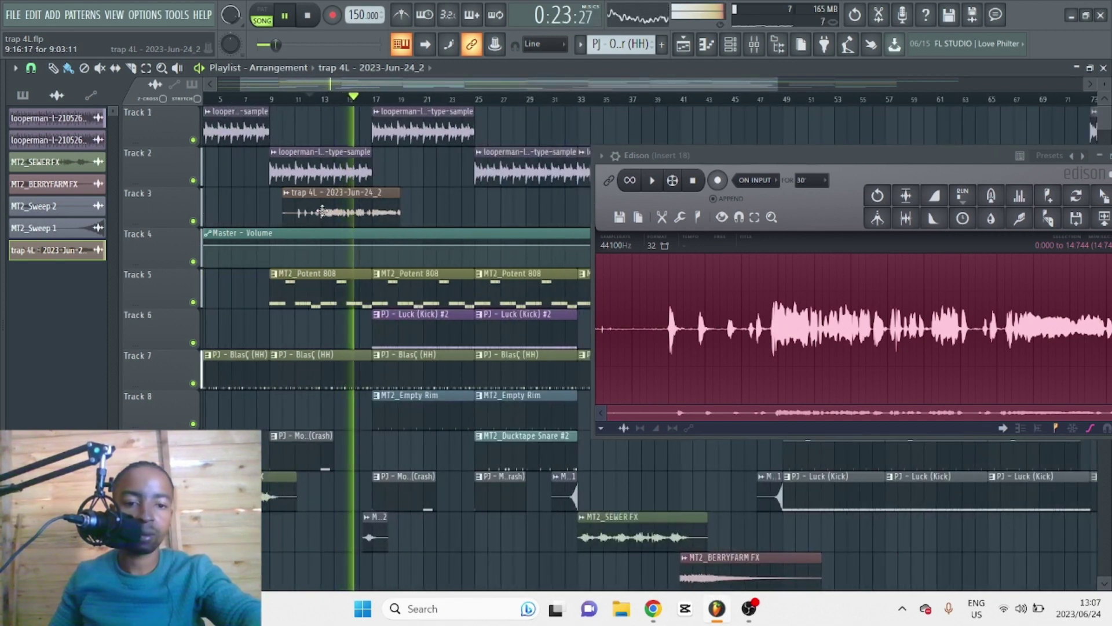
pyautogui.doubleClick(322, 212)
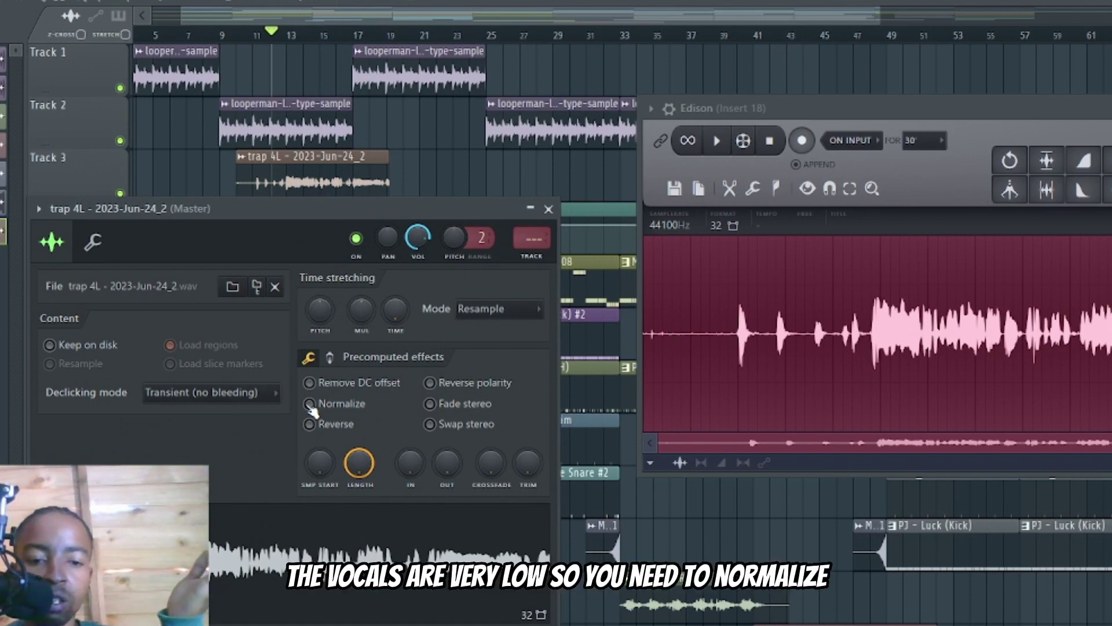
# - Tick Normalize under Precomputed effects for the vocal clip, listen, and stop playback
pyautogui.click(310, 404)
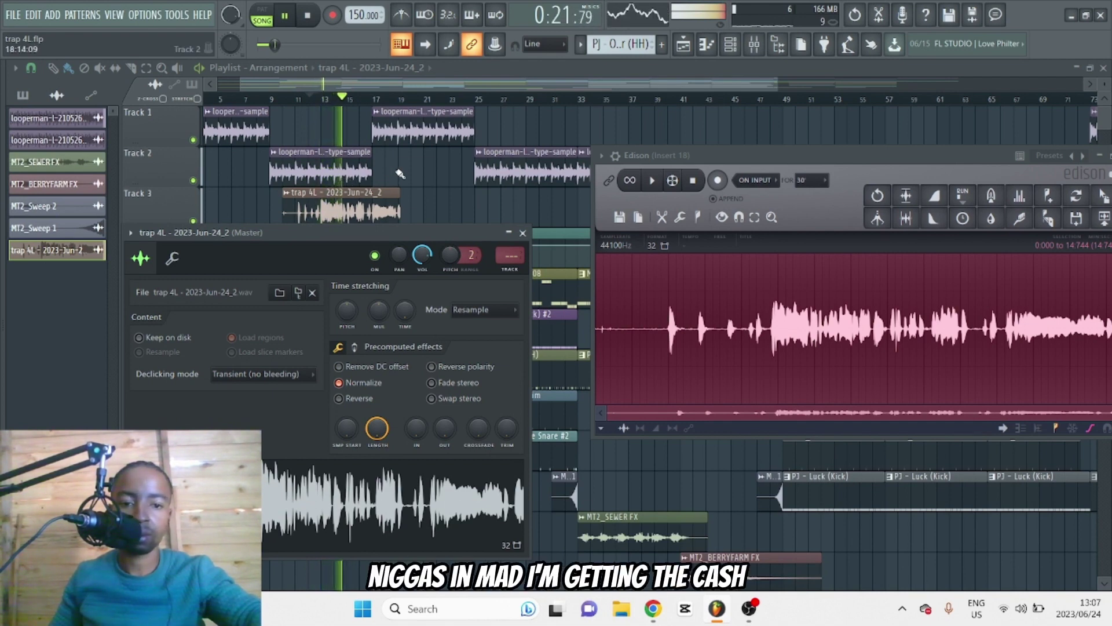
pyautogui.scroll(2, 385, 189)
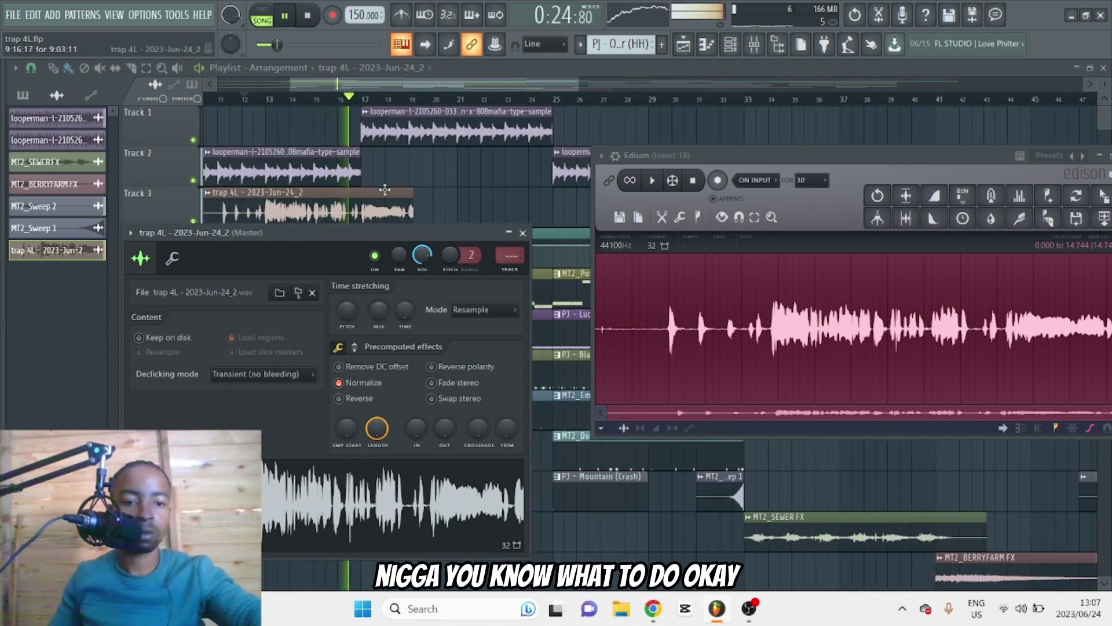
pyautogui.scroll(3, 385, 189)
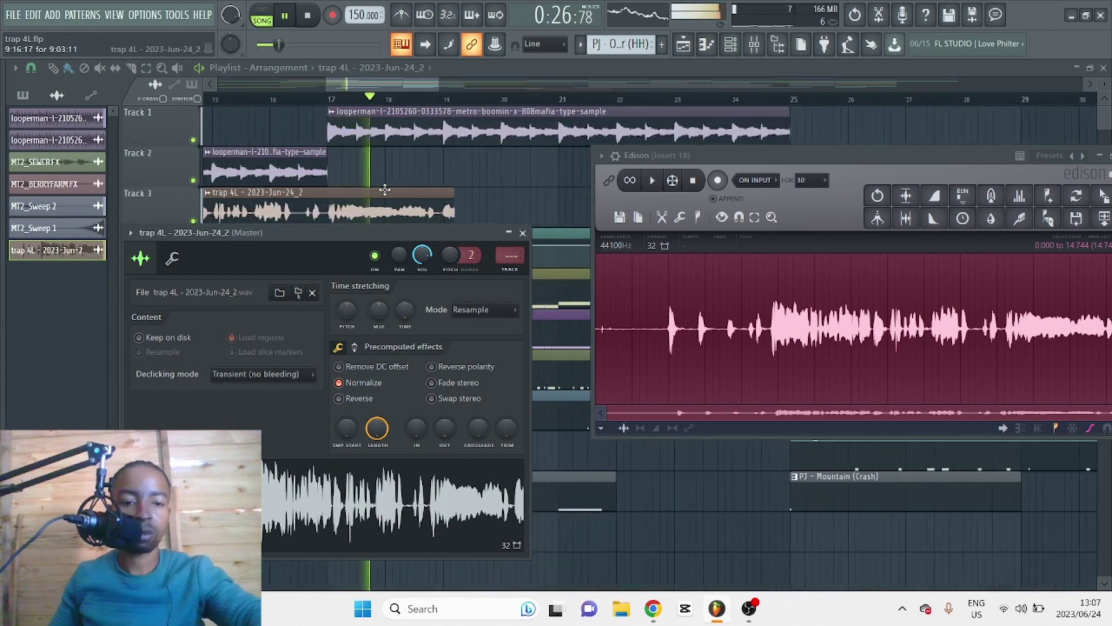
pyautogui.scroll(-5, 385, 190)
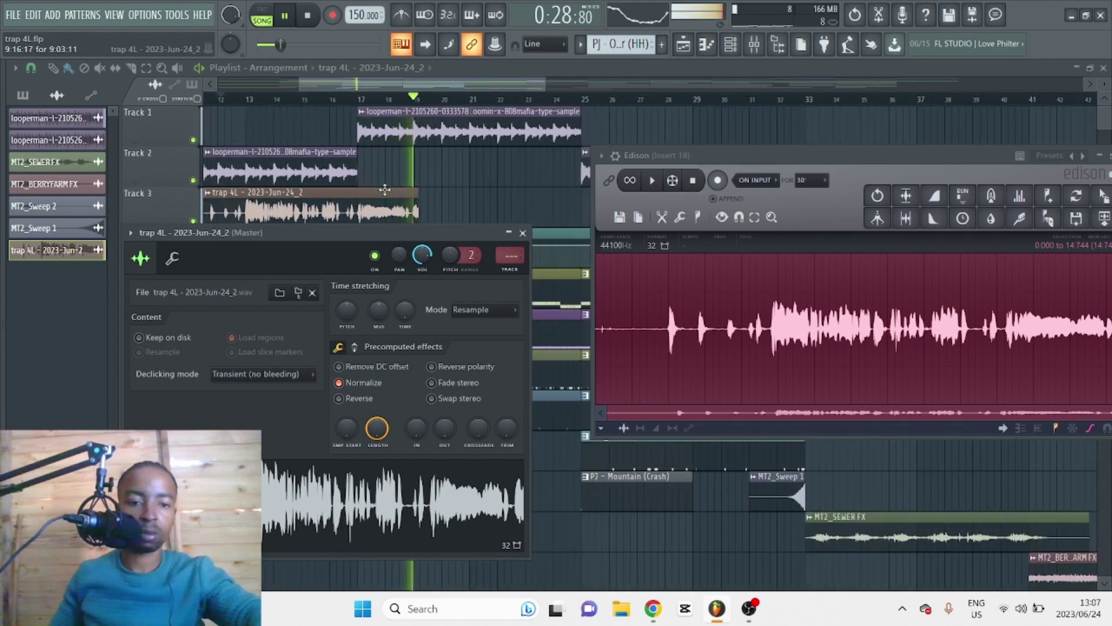
pyautogui.press('space')
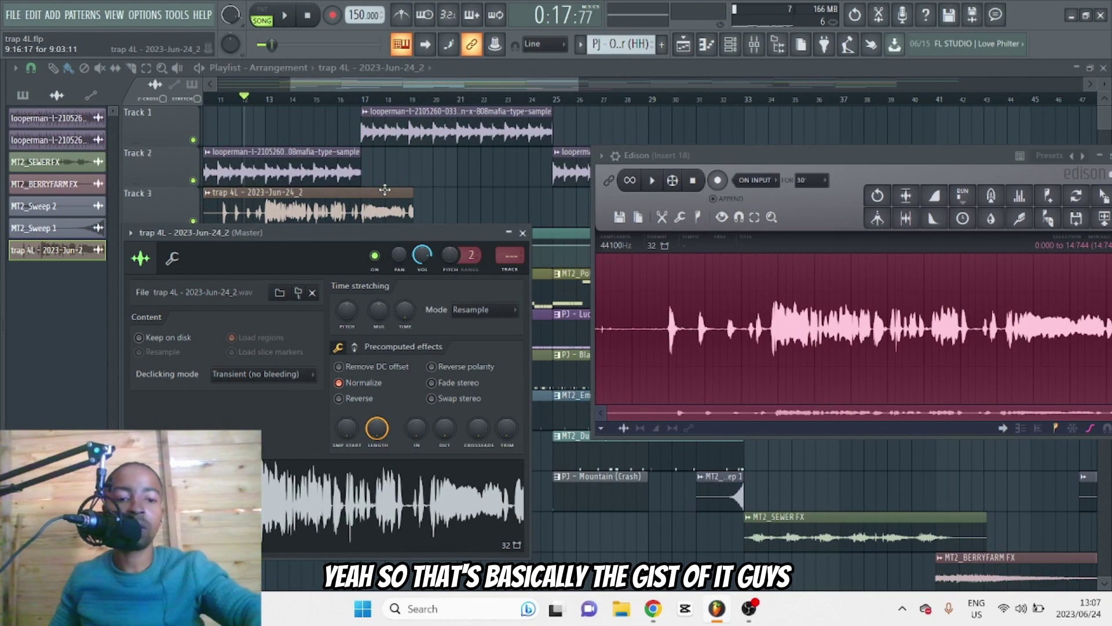
pyautogui.scroll(-4, 384, 189)
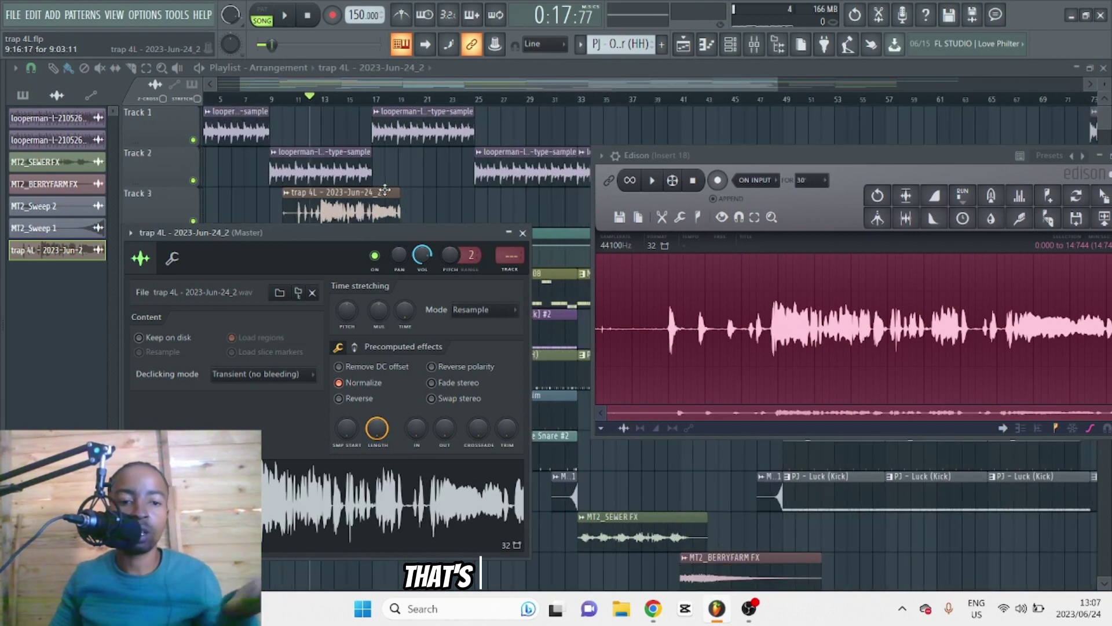
# - Close the vocal clip's channel settings, centre the Edison window, and show the mixer at Insert 18
pyautogui.click(522, 232)
pyautogui.moveTo(896, 160); pyautogui.dragTo(664, 172)
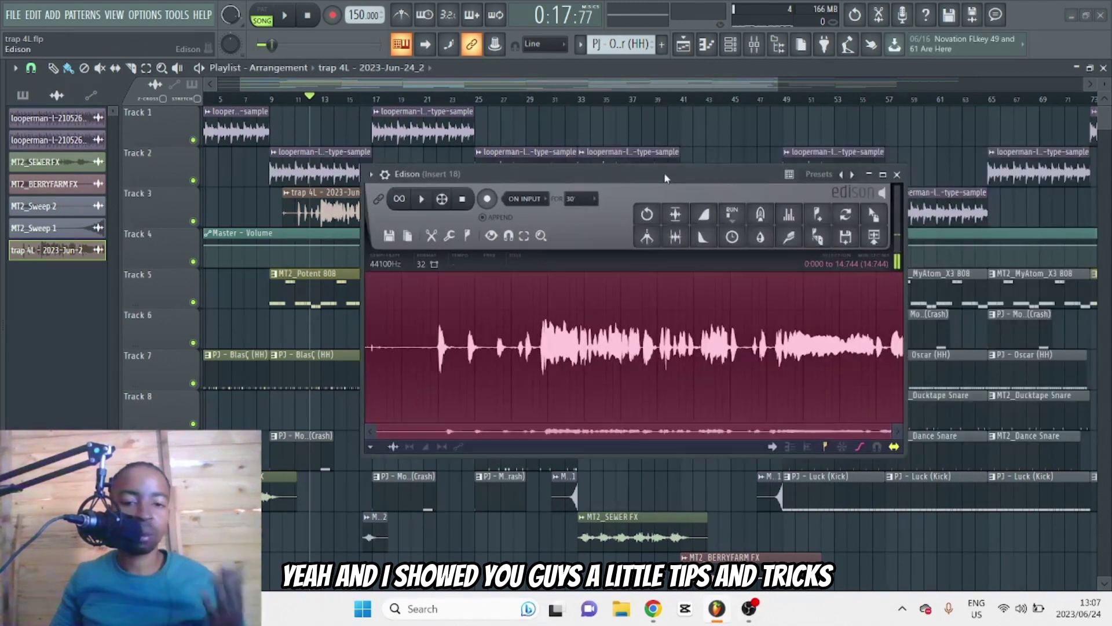
pyautogui.click(763, 45)
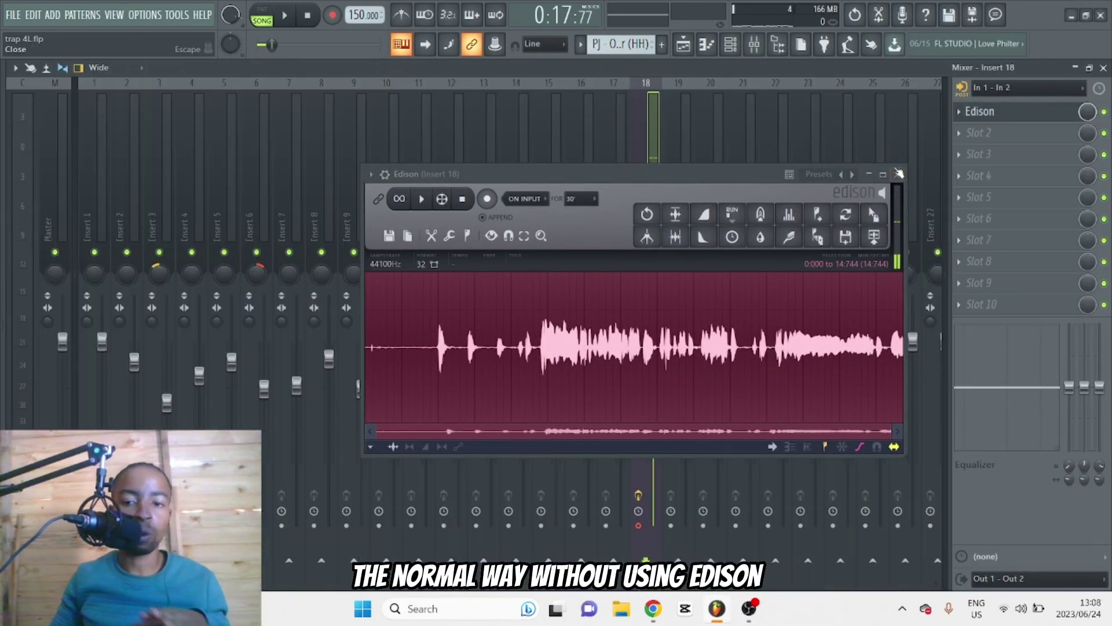